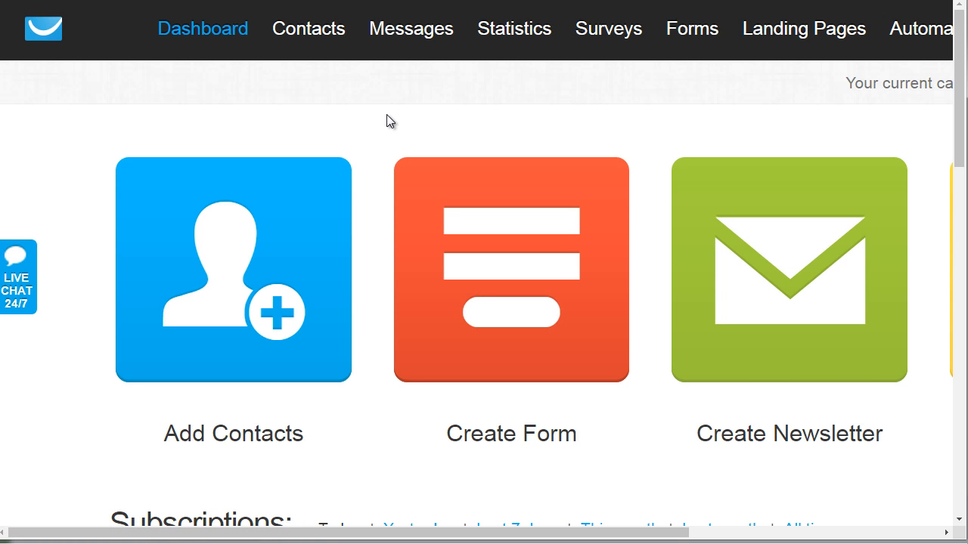
mouse_move(297, 41)
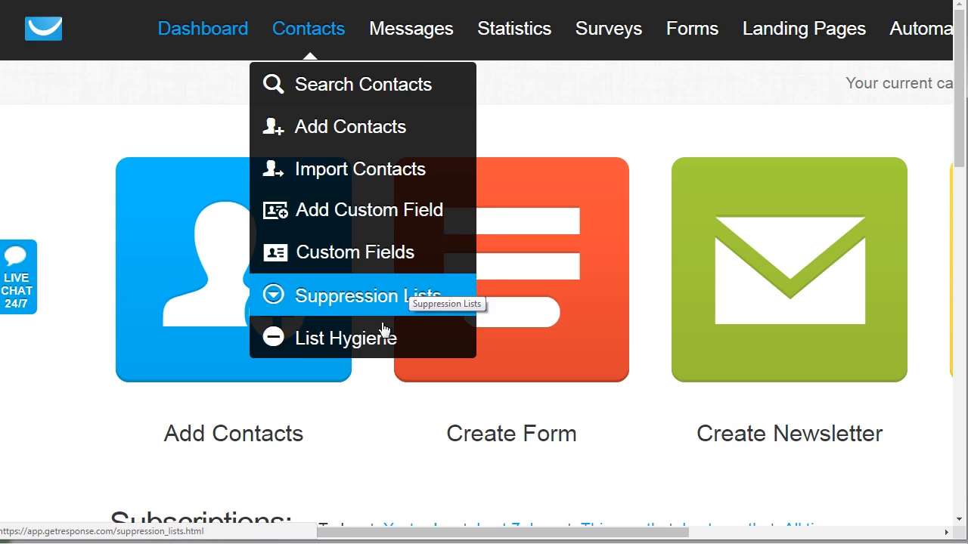
mouse_move(400, 38)
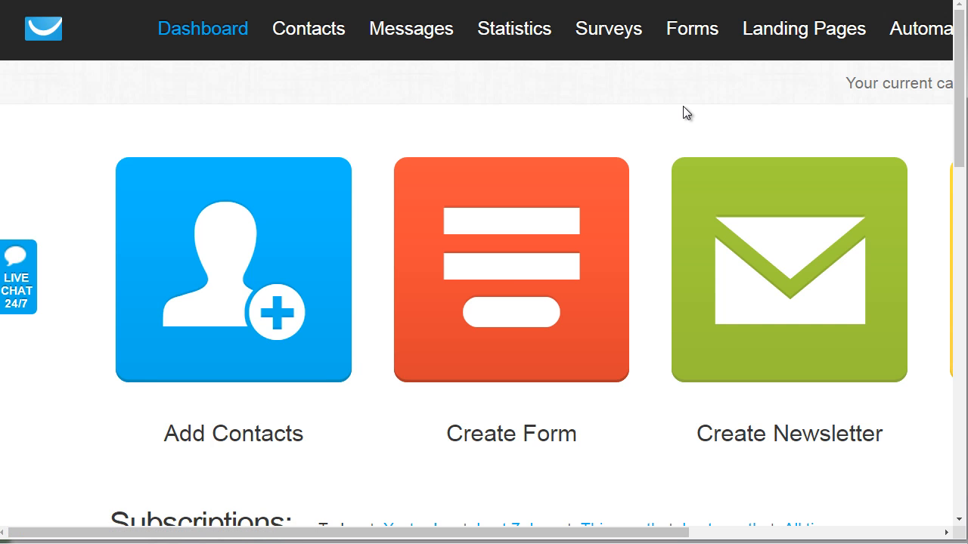
mouse_move(547, 46)
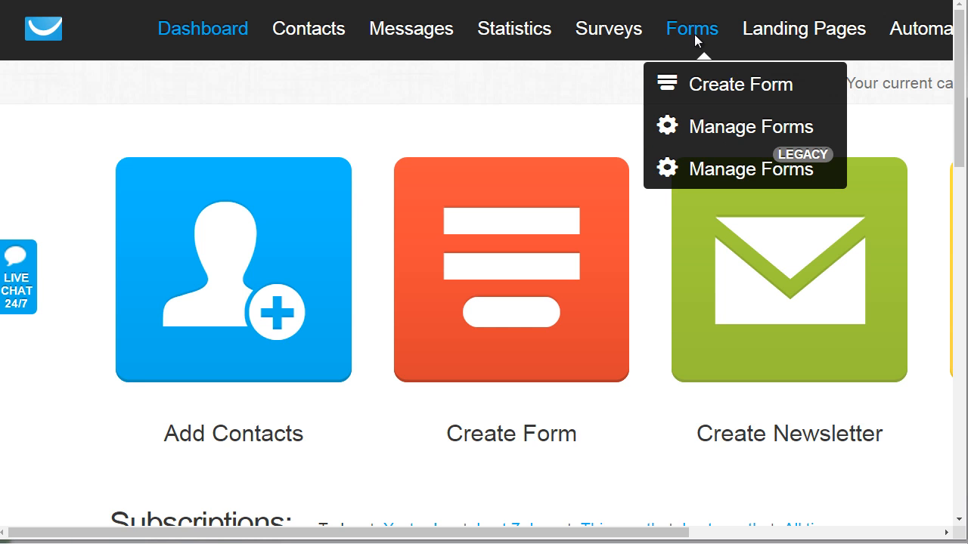
mouse_move(754, 36)
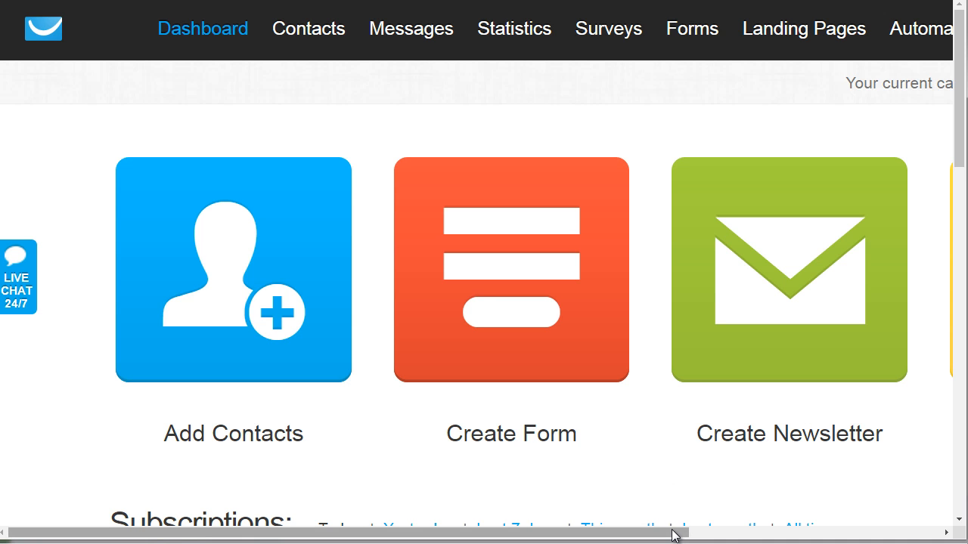
Start creating a new campaign from the current campaign selector on the dashboard
left_click_drag(675, 536, 957, 517)
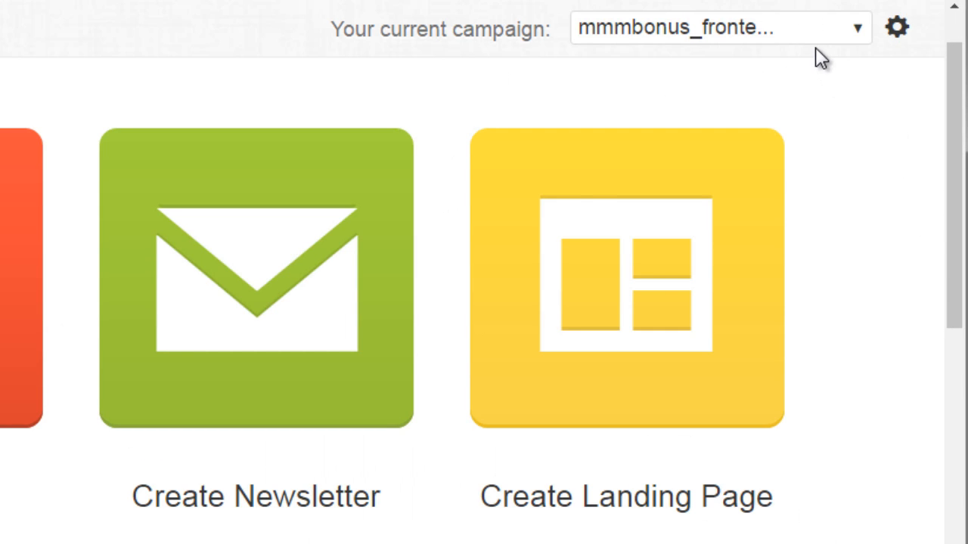
left_click(818, 39)
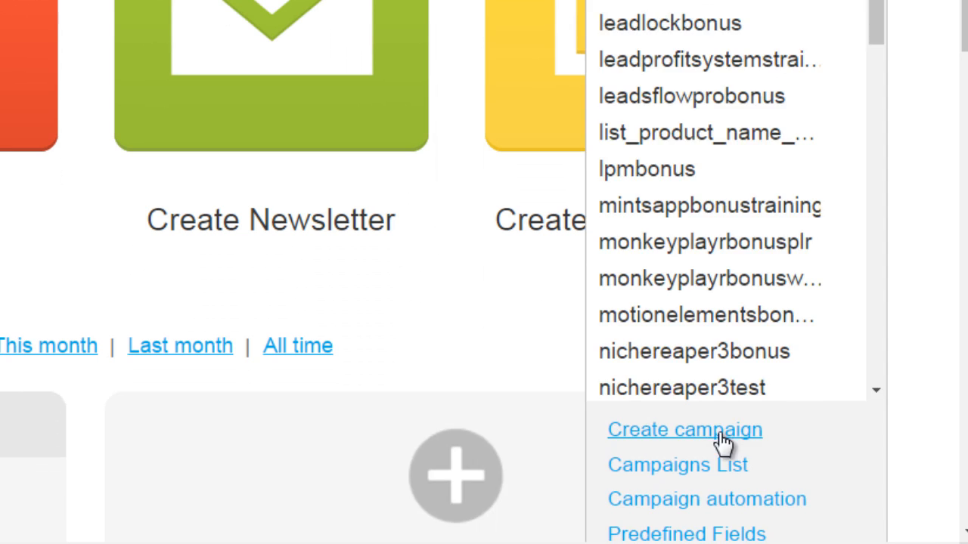
left_click(720, 436)
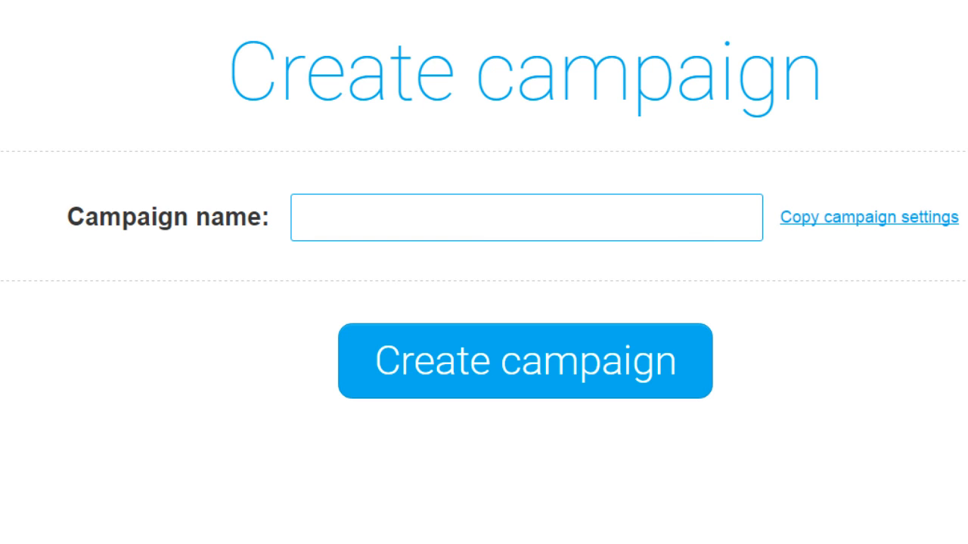
Set the new campaign to copy its settings from the existing campaign mmmbonus_frontend
left_click(739, 204)
left_click(829, 221)
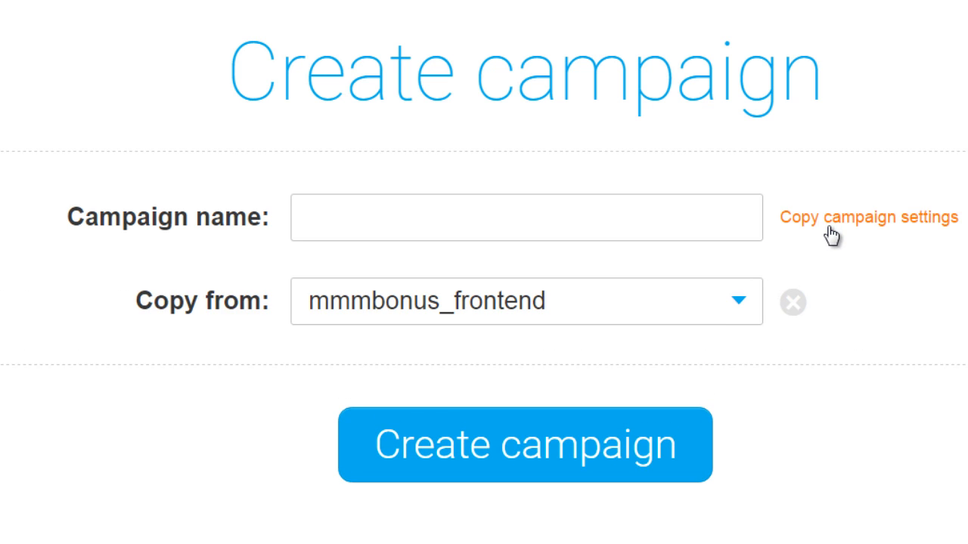
left_click(638, 304)
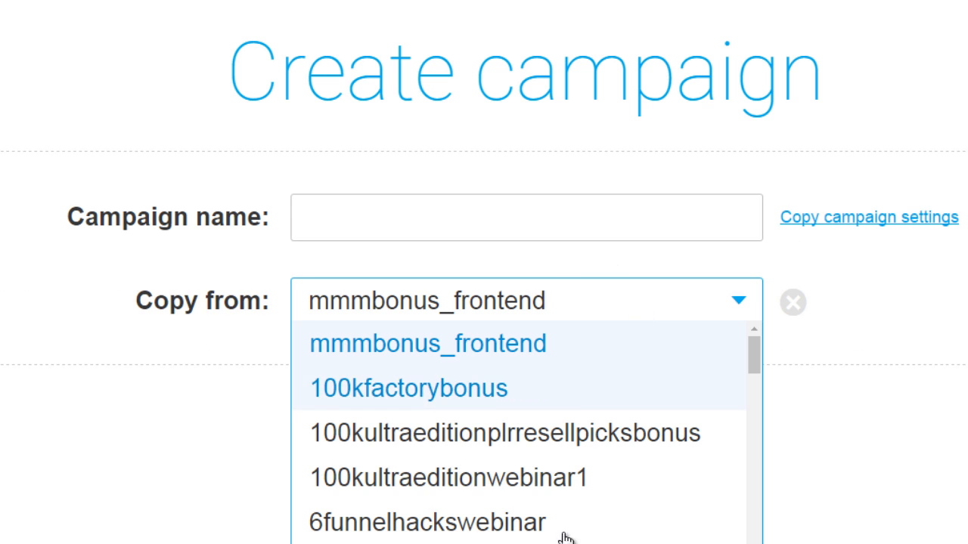
left_click(870, 393)
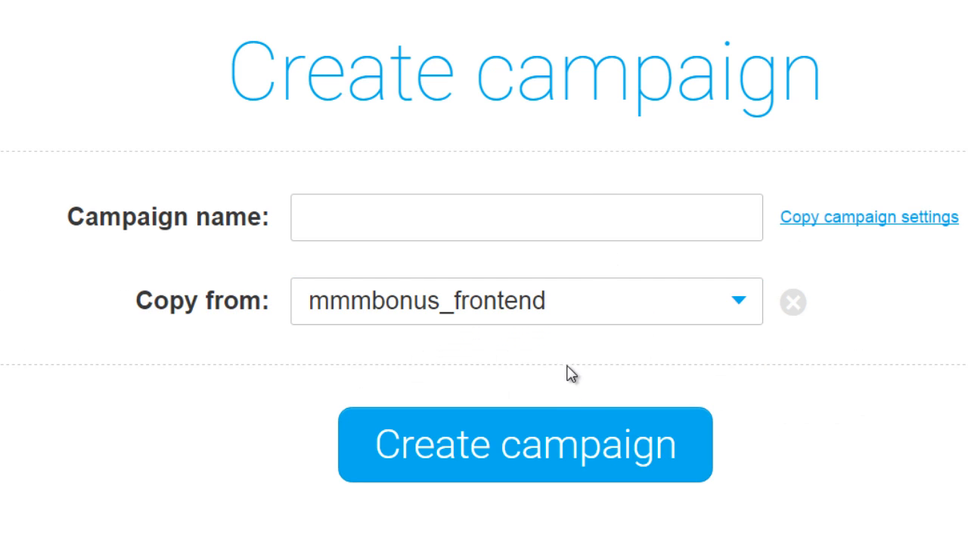
Name the new campaign listbuildingtest1 and create it
left_click(568, 217)
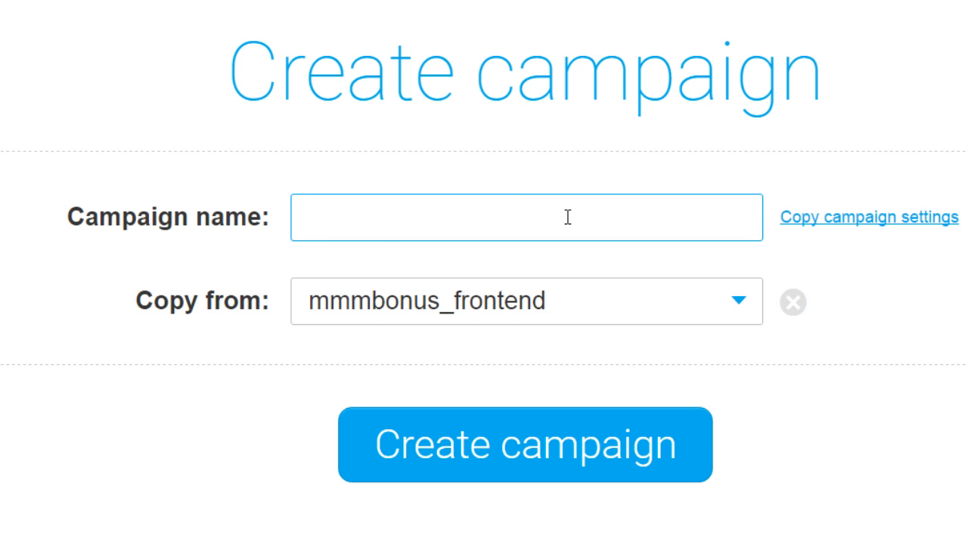
type("test")
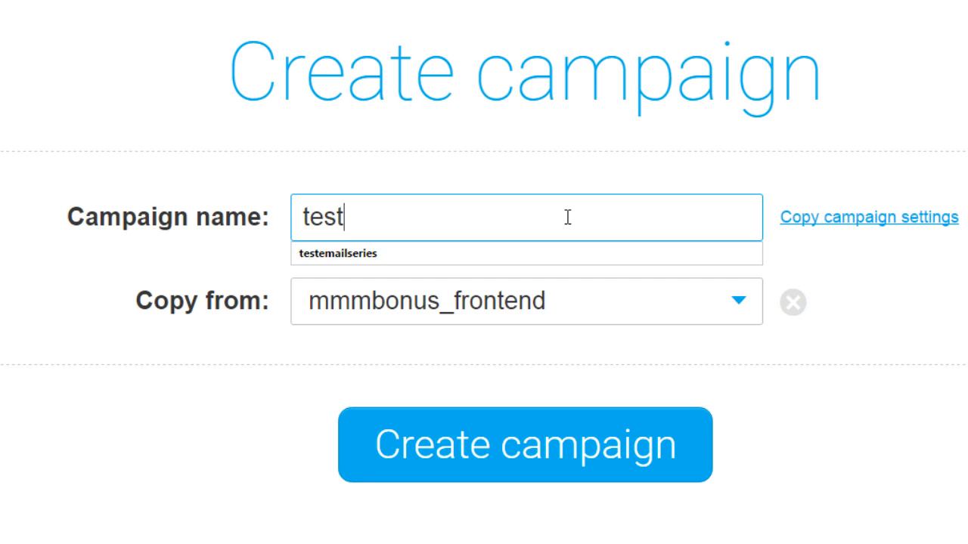
type("list")
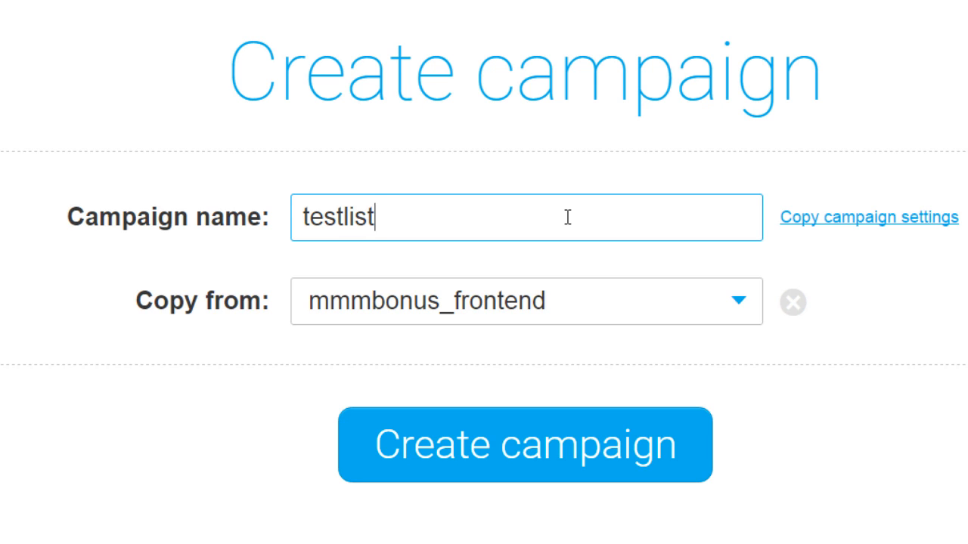
key("ctrl+a")
type("listbuildingtest")
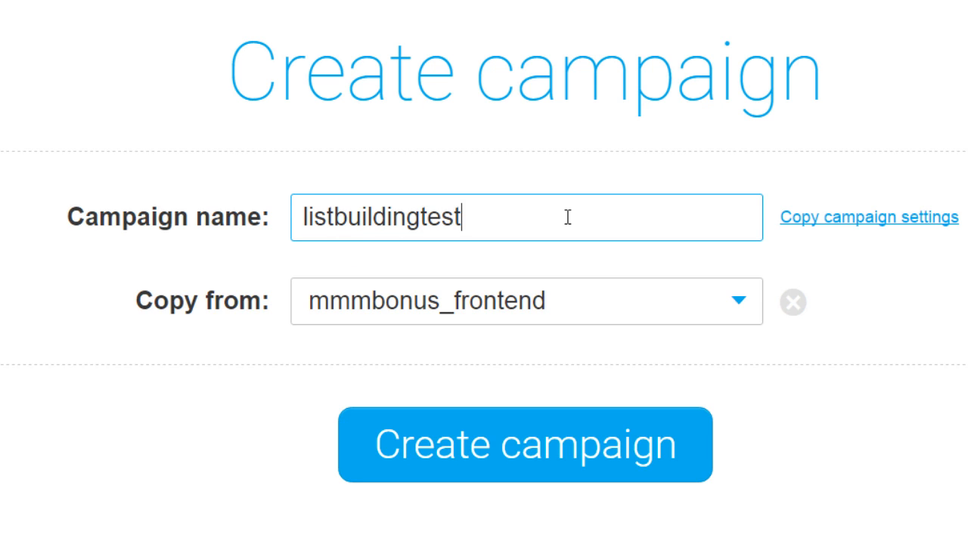
type("1")
left_click(550, 447)
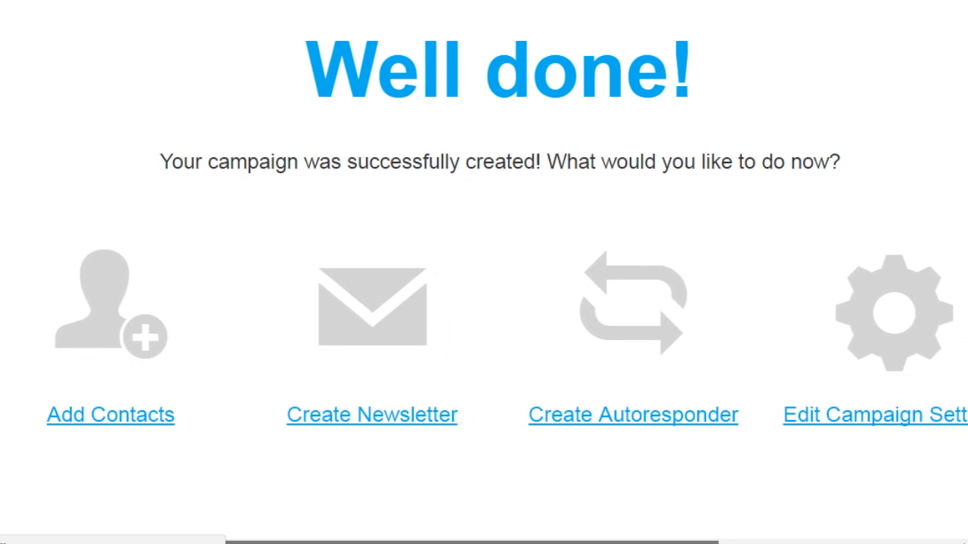
Open the new campaign's settings in a separate browser tab and its autoresponder creation page in the current one
left_click_drag(685, 542, 750, 538)
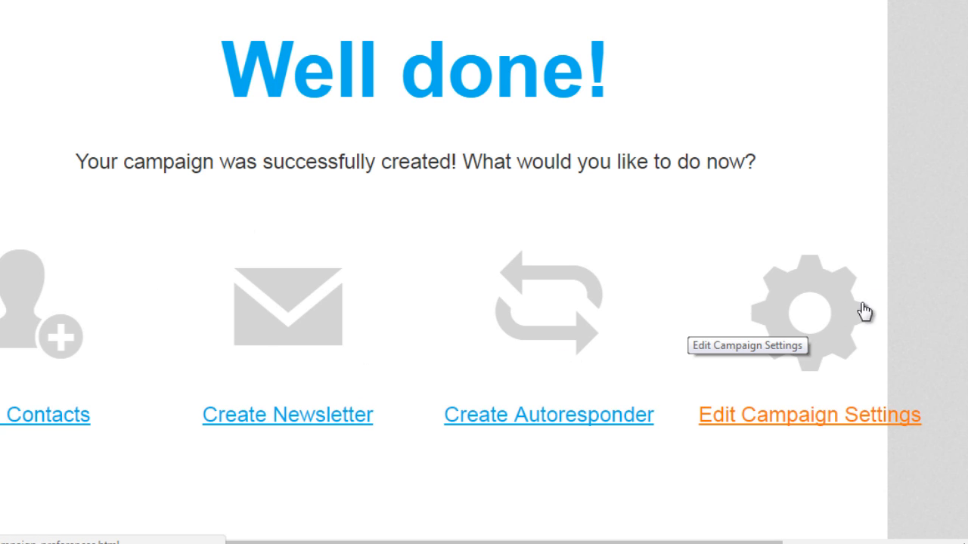
right_click(824, 327)
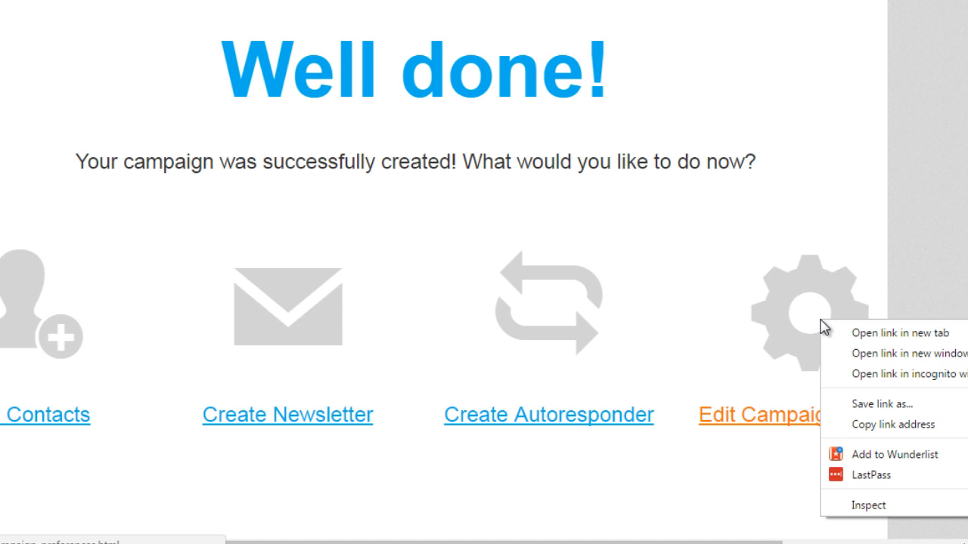
left_click(857, 333)
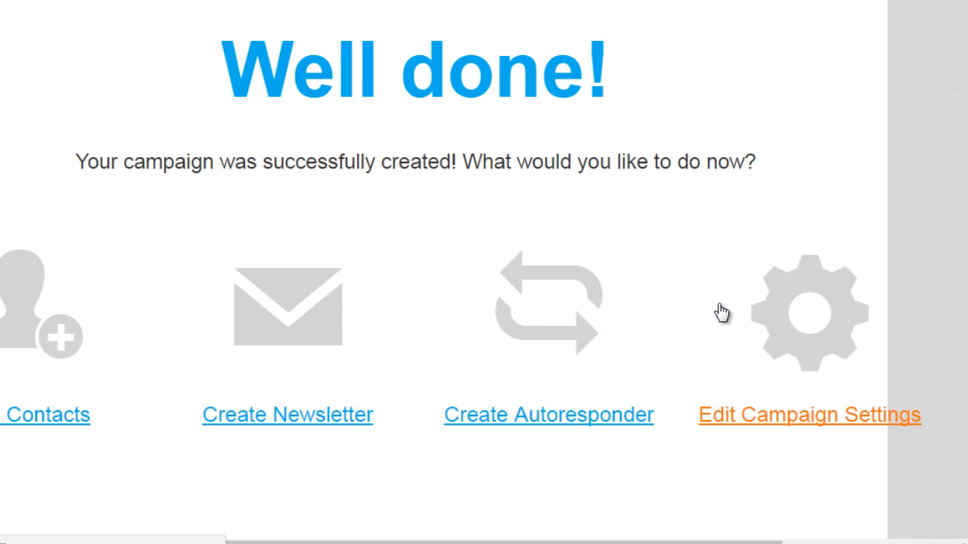
left_click(525, 313)
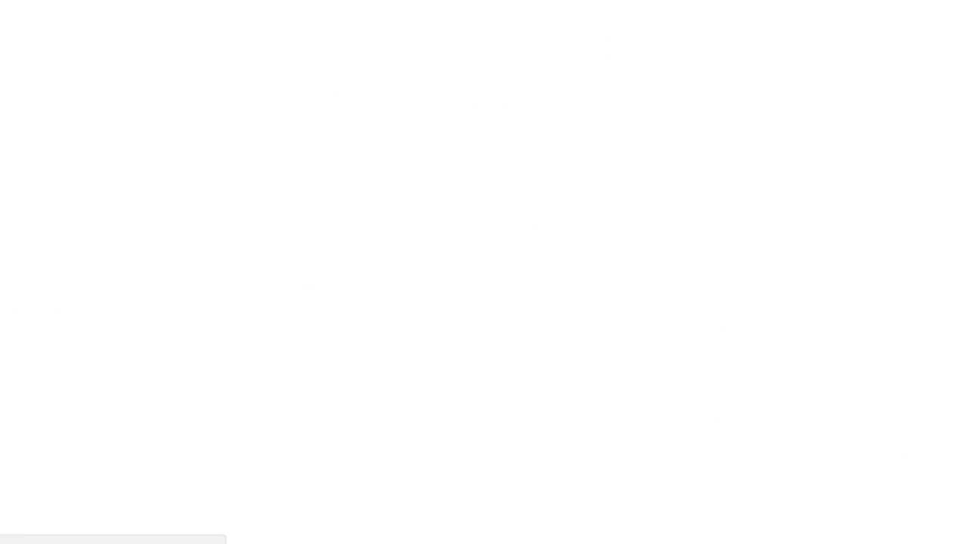
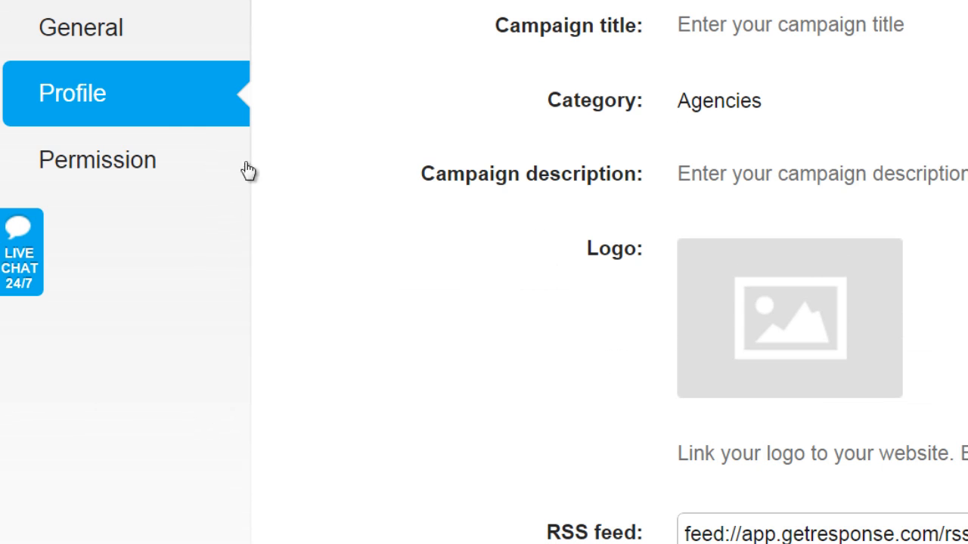
Review the campaign's profile settings, and open its permission settings
scroll(365, 280, "up", 2)
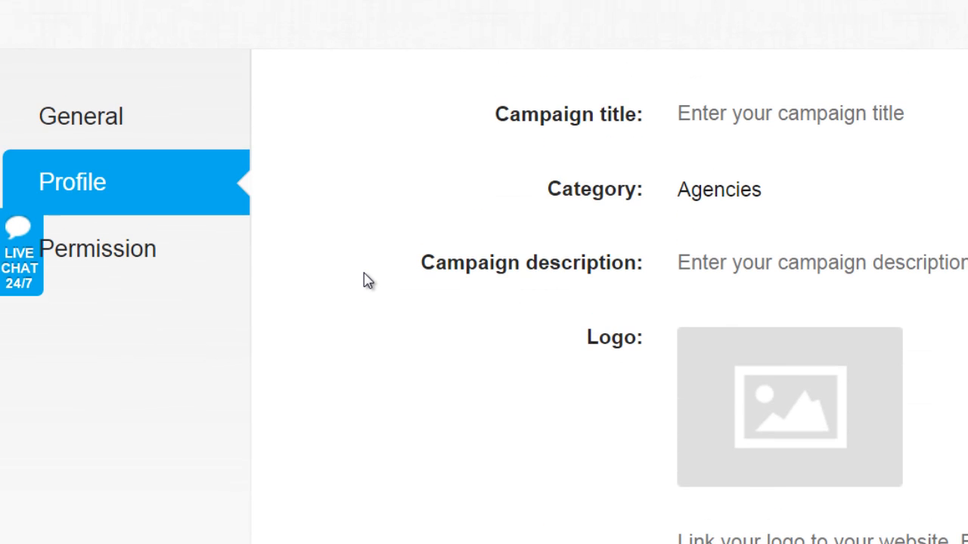
scroll(365, 280, "down", 1)
scroll(364, 280, "up", 1)
left_click(138, 251)
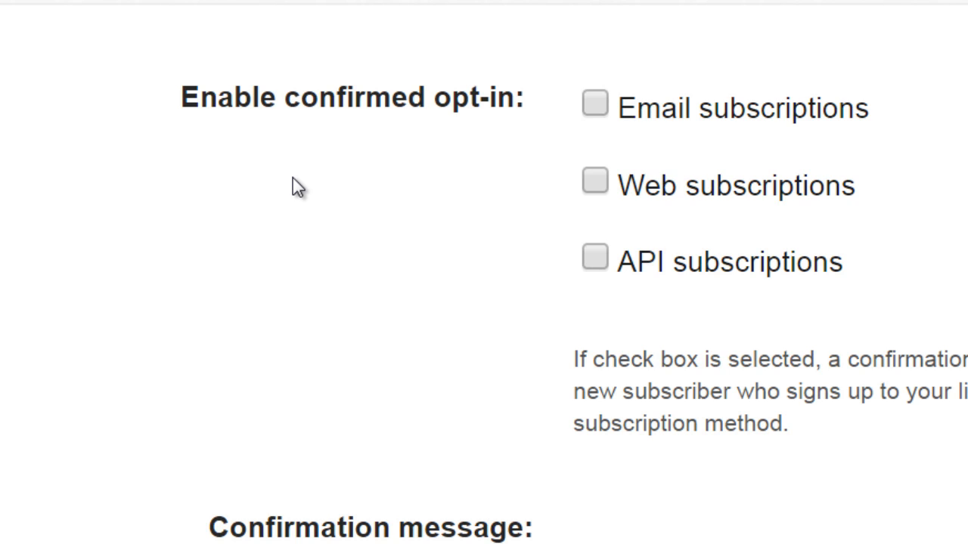
Try the confirmed opt-in option for email subscriptions, and view the available subject lines for the confirmation message
left_click(594, 111)
left_click(595, 103)
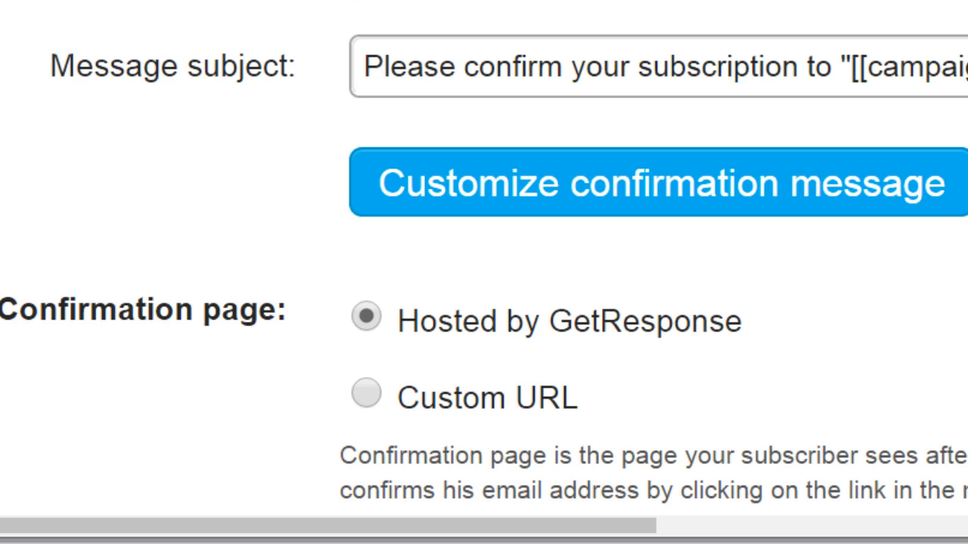
left_click(475, 68)
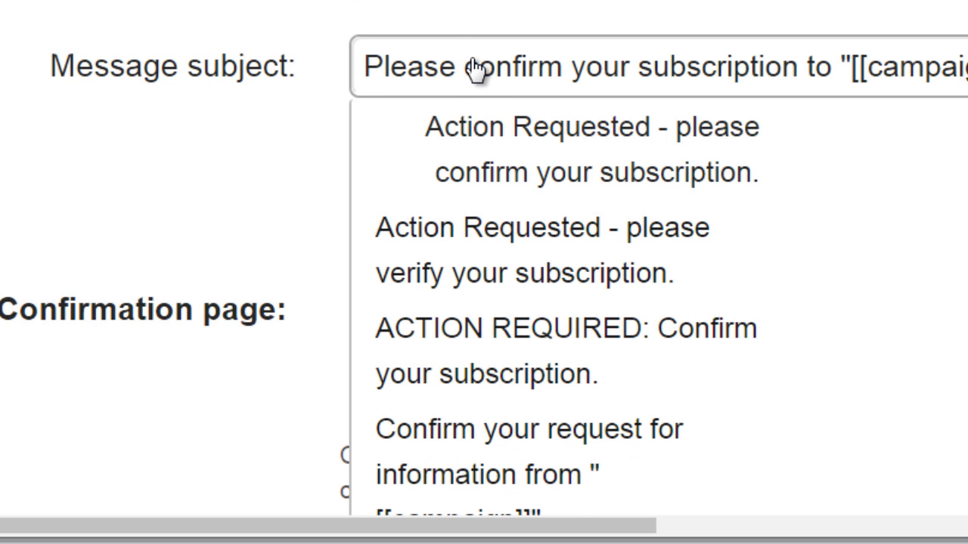
left_click(244, 166)
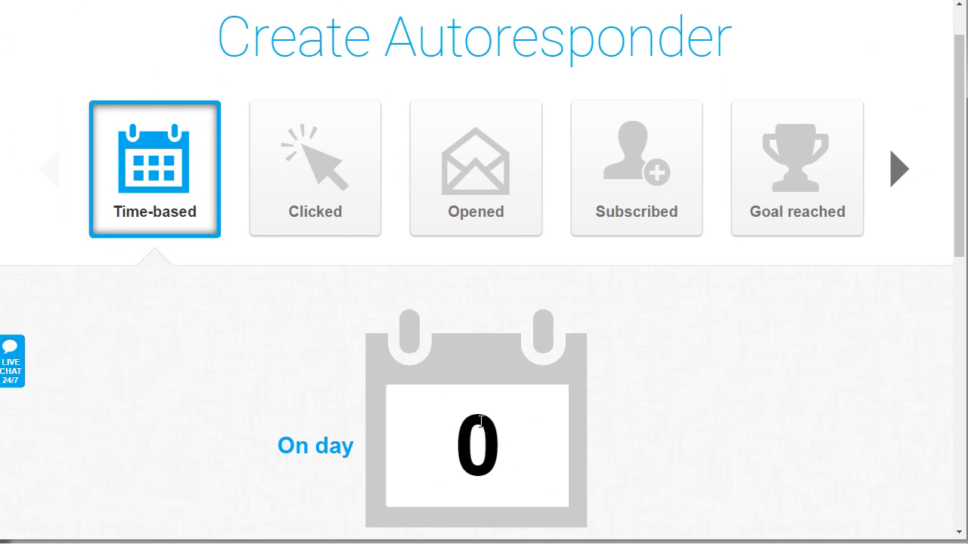
Examine the autoresponder types and the sending day of the time-based autoresponder
scroll(399, 385, "up", 1)
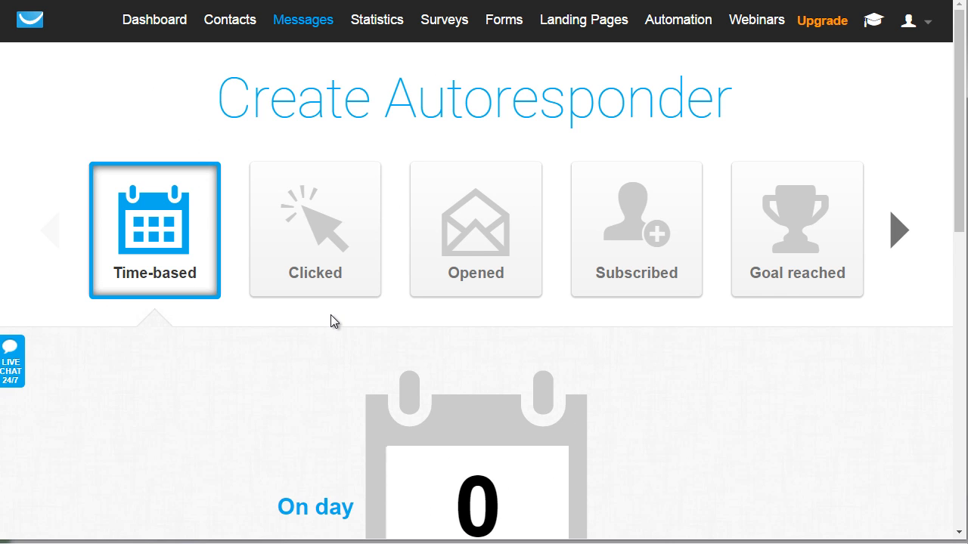
mouse_move(305, 26)
scroll(302, 363, "down", 1)
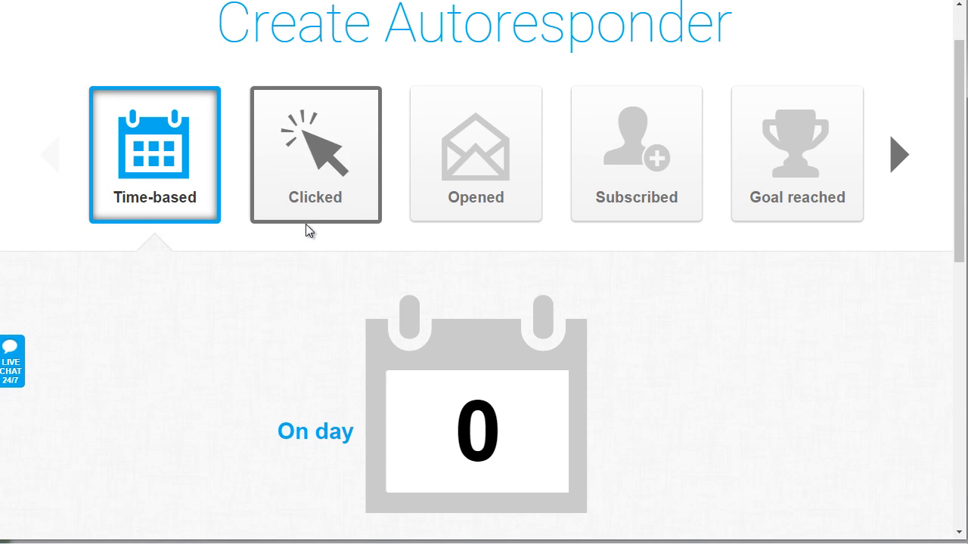
scroll(295, 235, "down", 1)
scroll(294, 243, "down", 3)
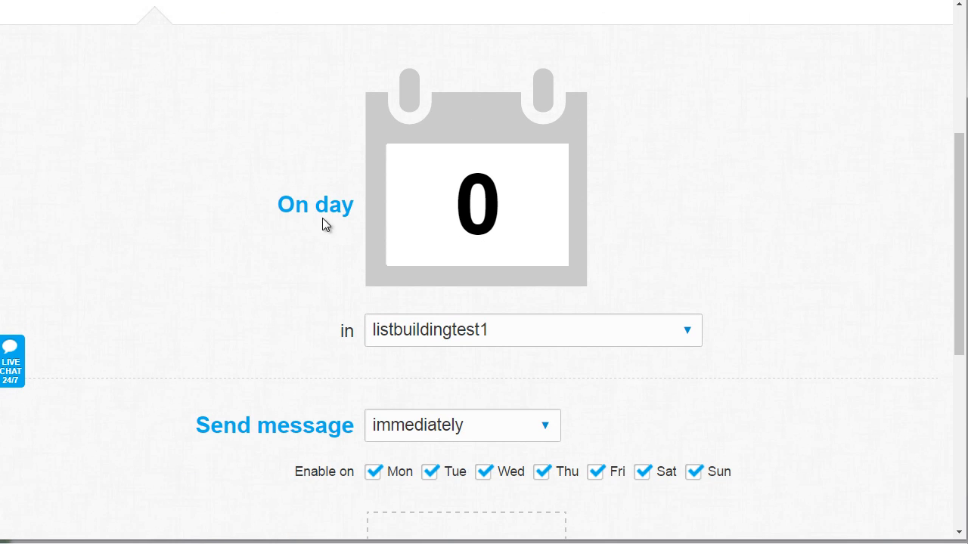
left_click(495, 198)
left_click(713, 190)
scroll(714, 193, "down", 1)
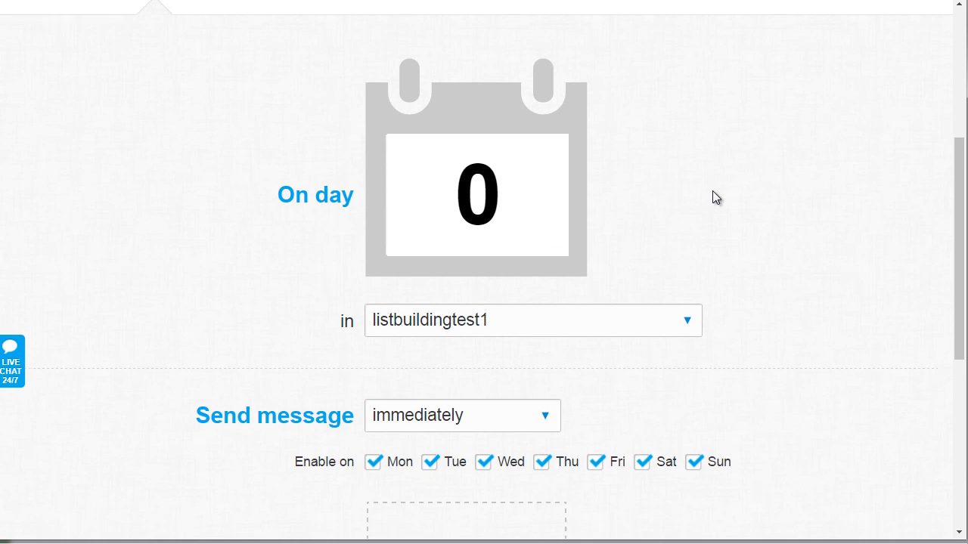
Examine the time-based autoresponder's campaign choices, message timing options, weekday settings and message selection
left_click(386, 259)
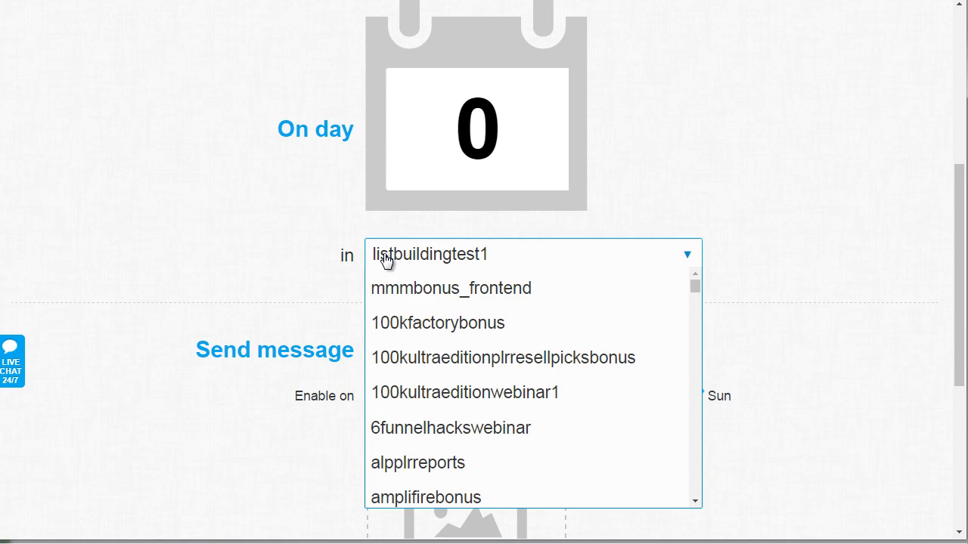
left_click(386, 257)
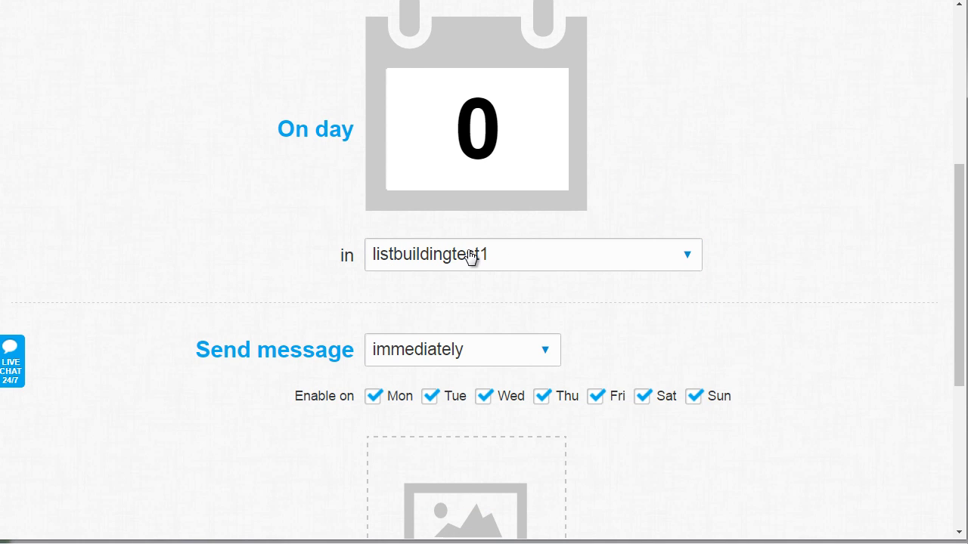
scroll(471, 257, "down", 2)
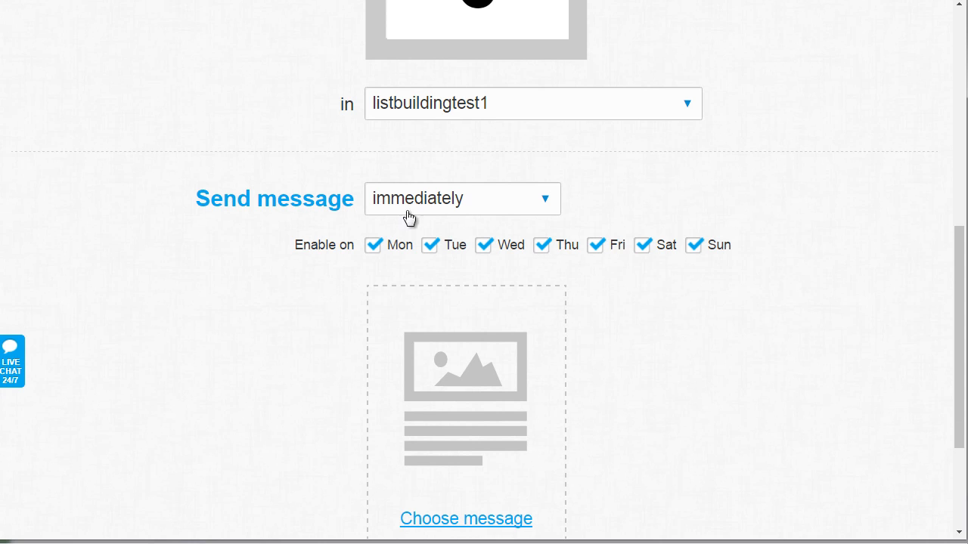
left_click(434, 211)
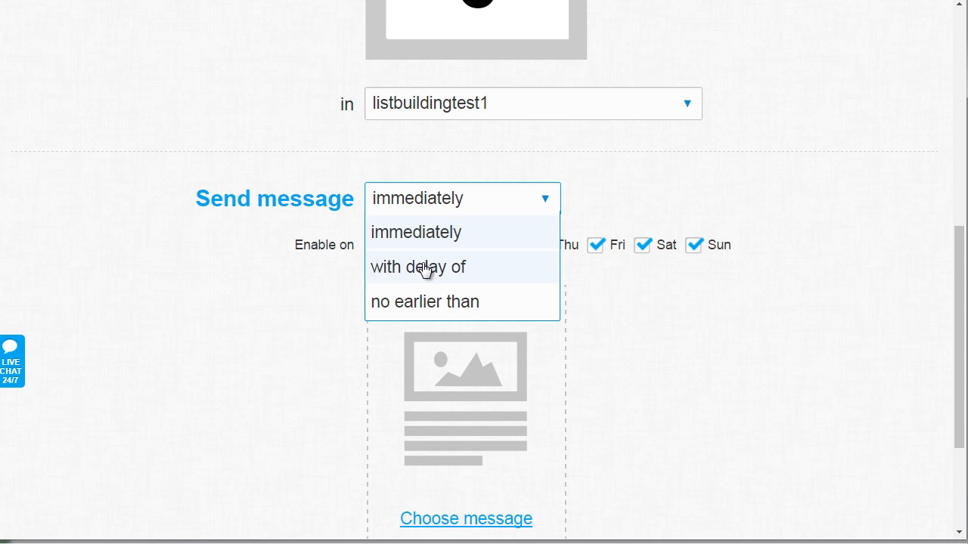
left_click(322, 333)
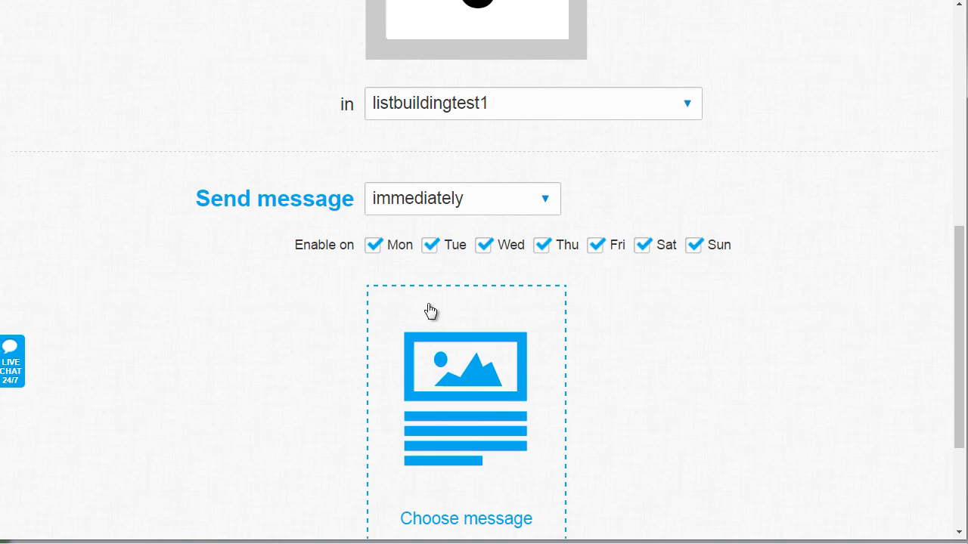
scroll(328, 297, "down", 2)
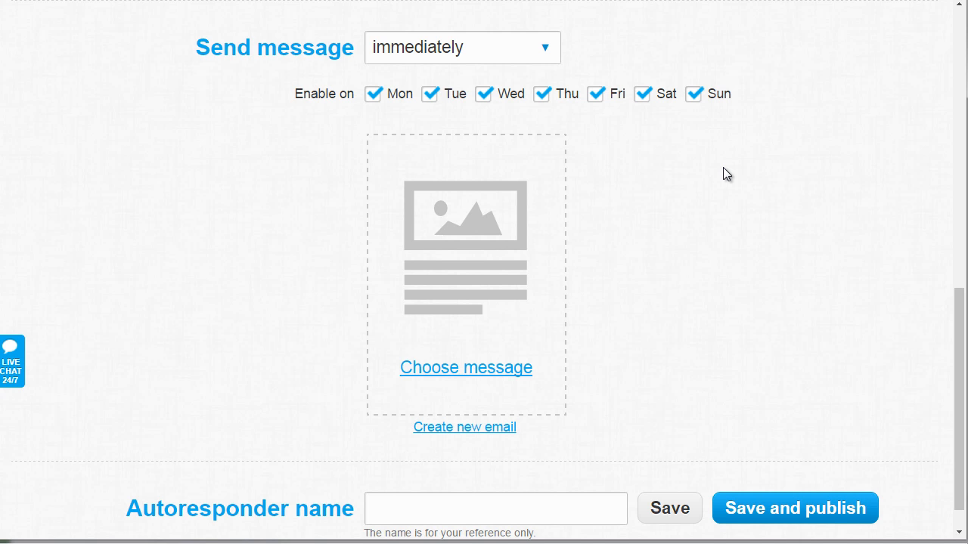
Create a new email for the autoresponder, and begin editing its subject line
scroll(717, 177, "down", 1)
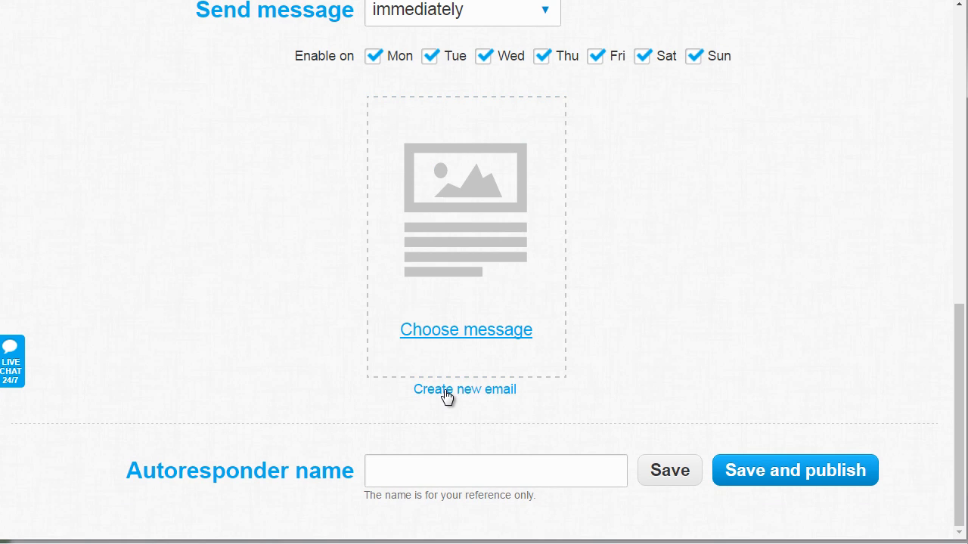
left_click(428, 387)
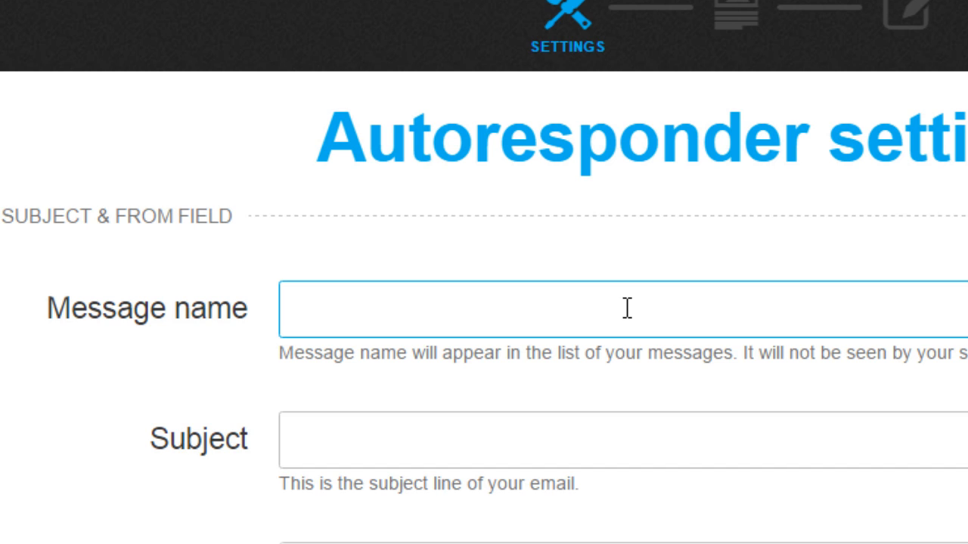
left_click(604, 442)
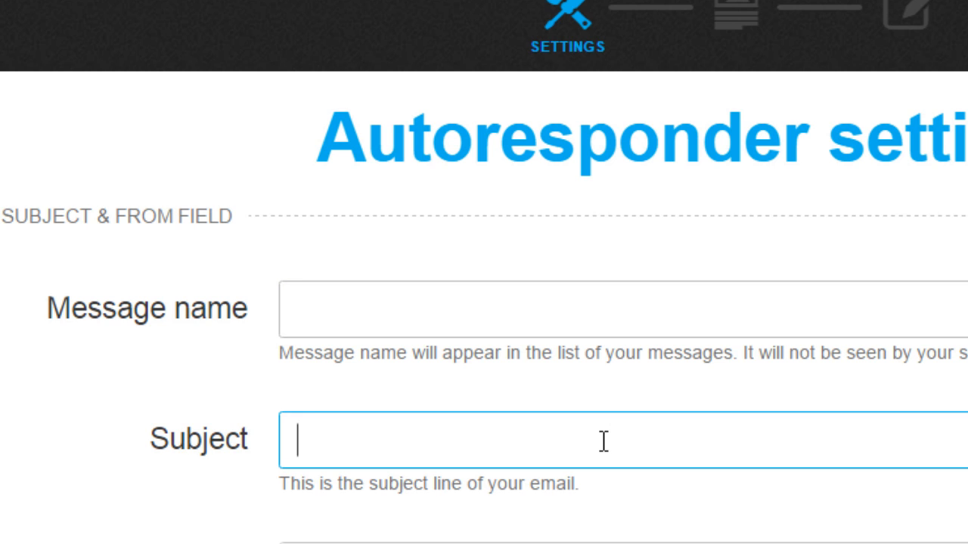
Try "Welcome" and "Thankk for signing up" as the email's subject line
type("[")
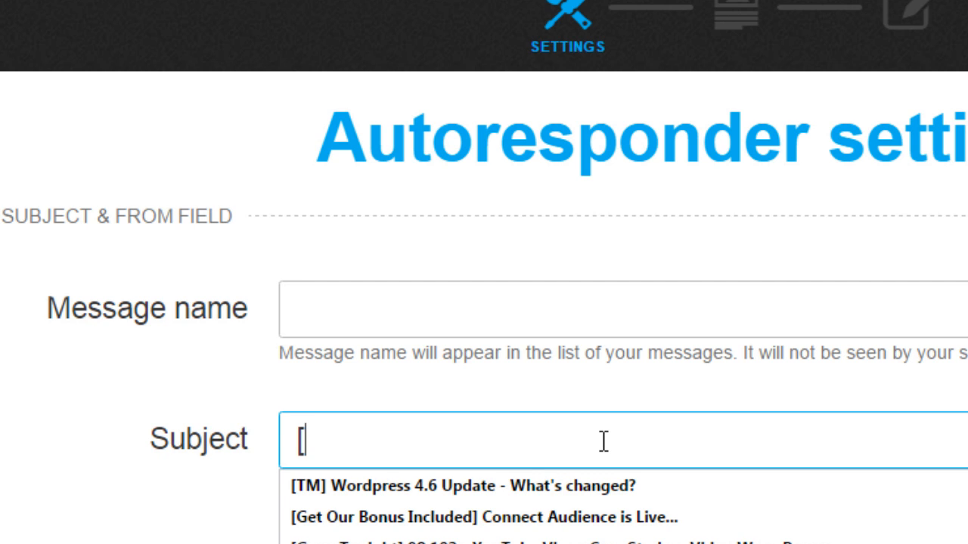
key("BackSpace")
type("Welcome")
key("Home")
type("Thankk for si")
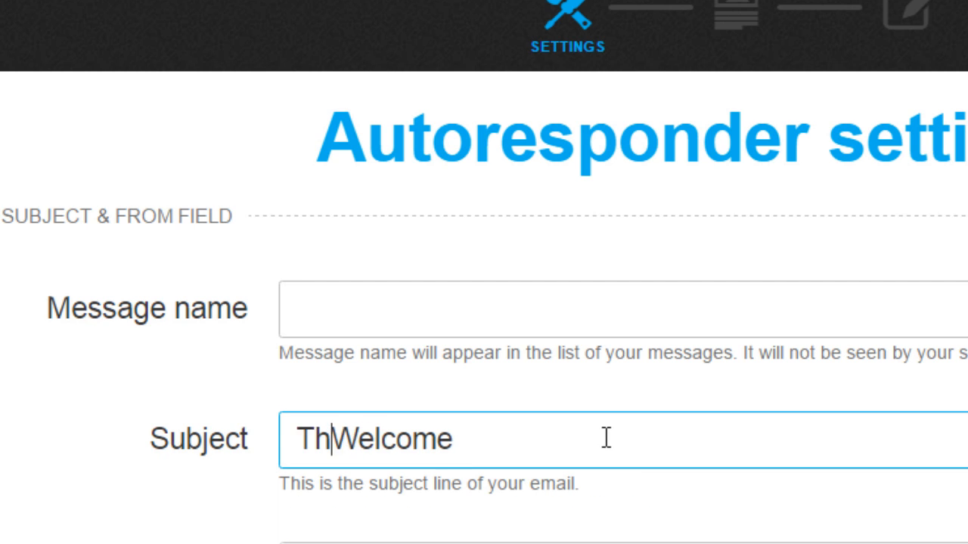
type("gning up")
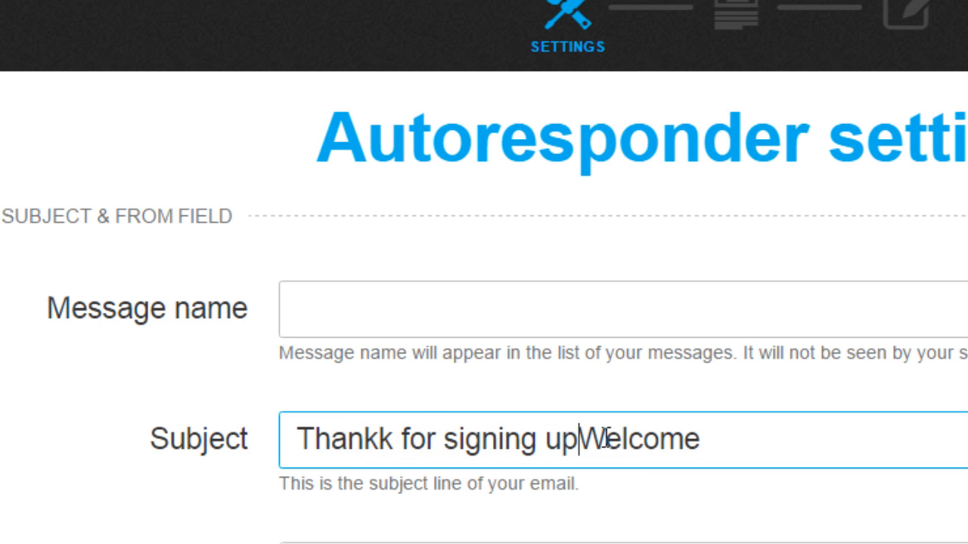
double_click(607, 437)
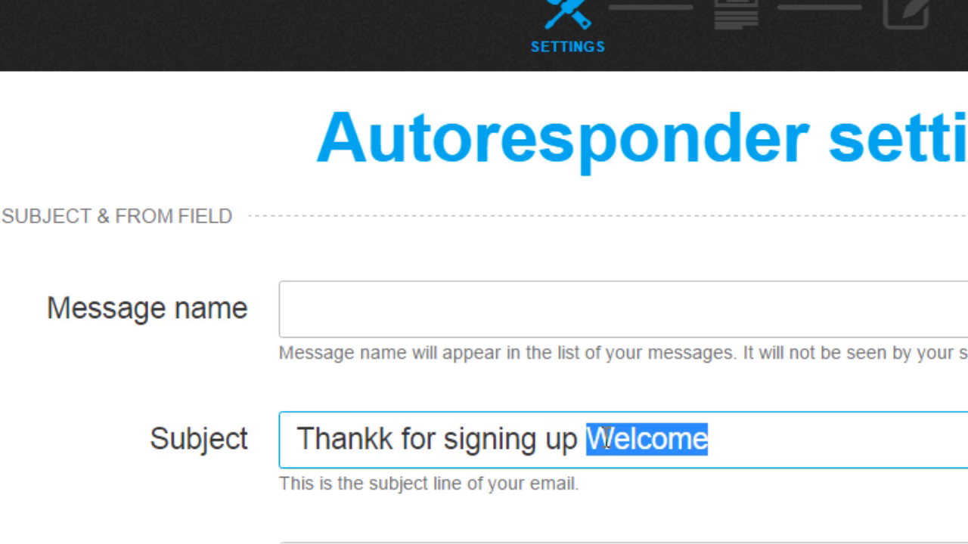
key("BackSpace")
Replace the subject line with "Thanks for signing up - Download report here"
key("ctrl+a")
type("D")
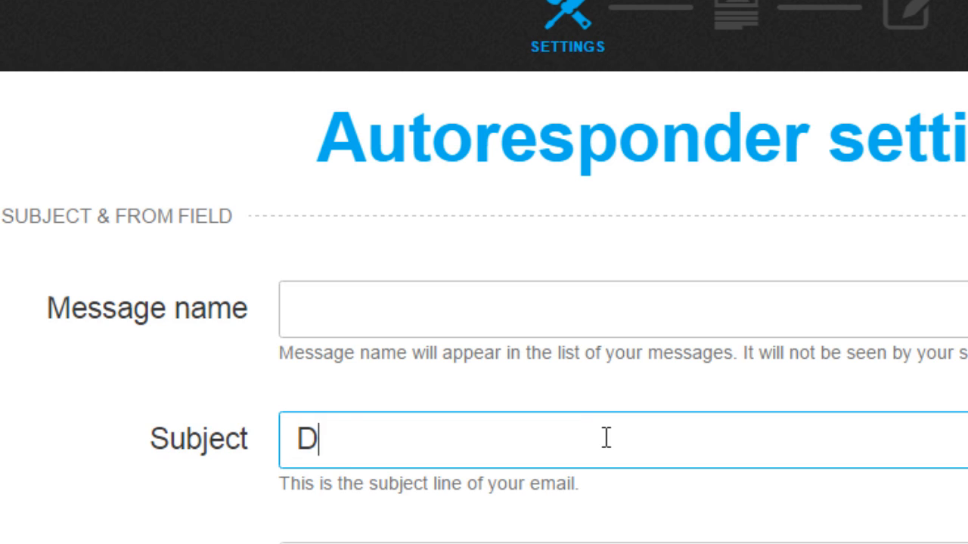
type("ownload your free")
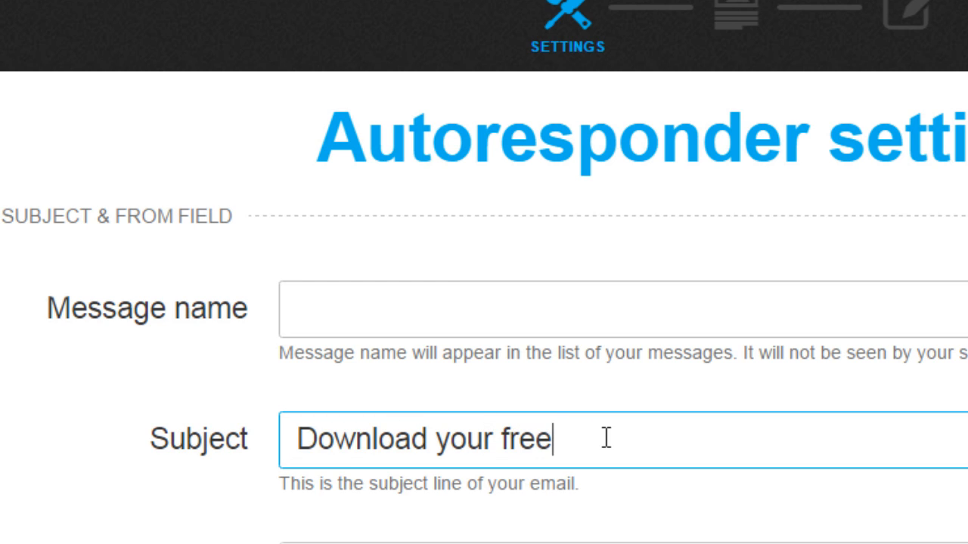
key("BackSpace")
key("BackSpace")
key("BackSpace")
key("BackSpace")
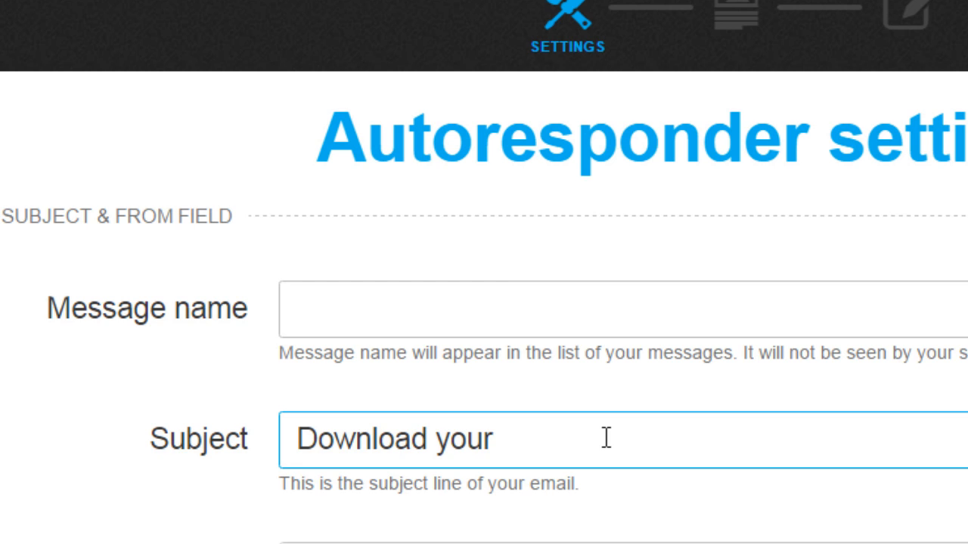
type("report here")
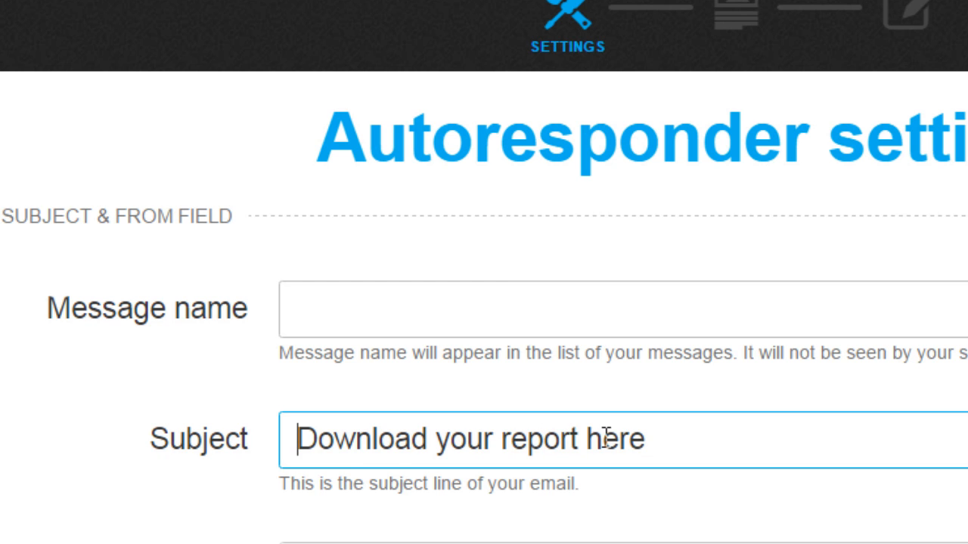
type("Thanks for sign")
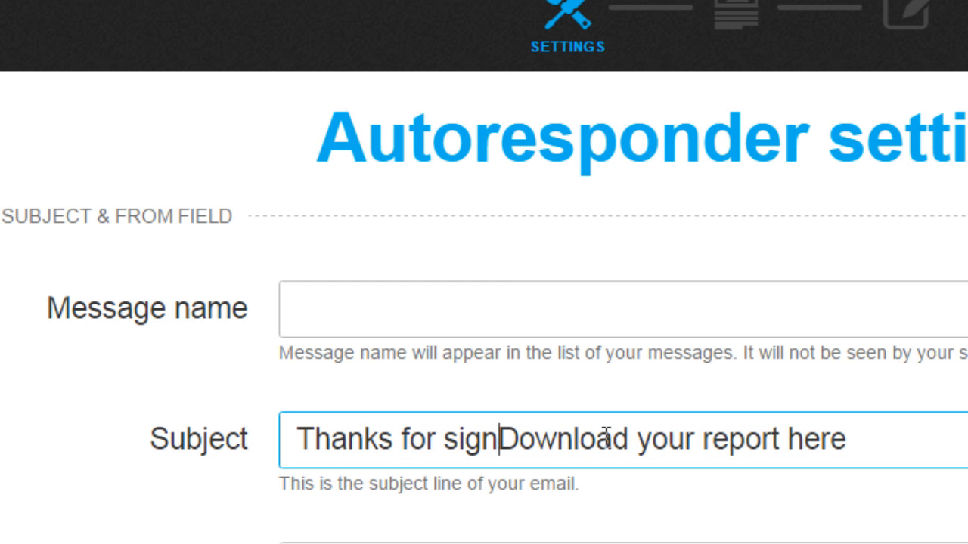
type("ing up -")
key("ctrl+Right")
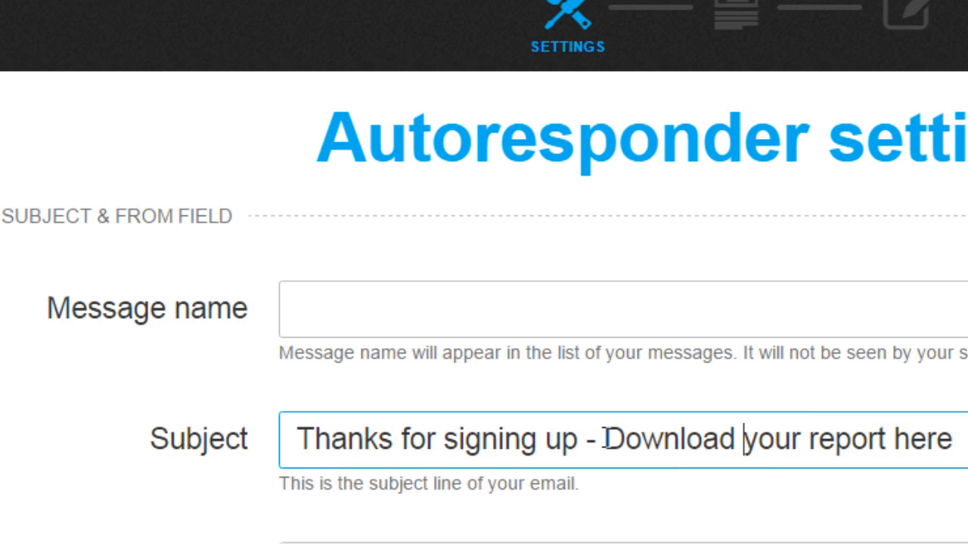
key("ctrl+shift+Right")
key("Delete")
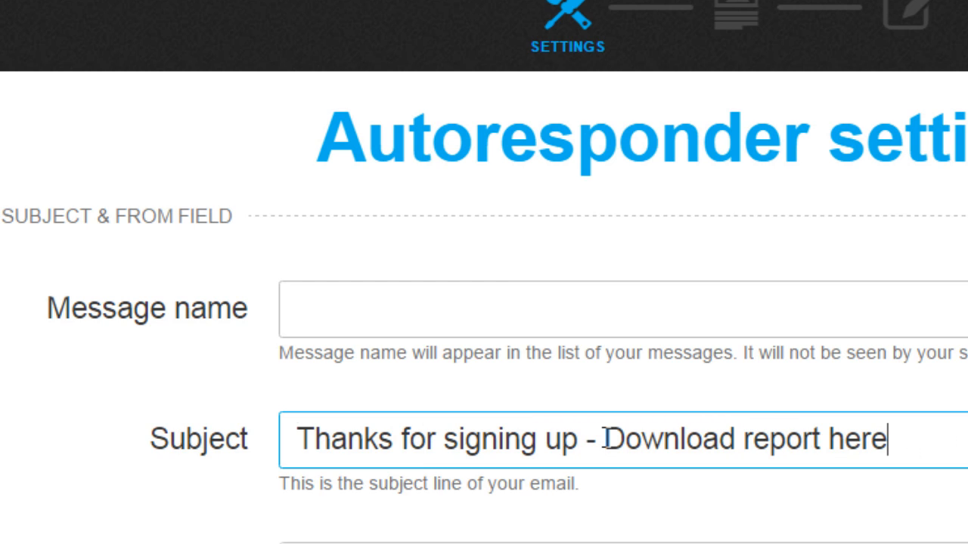
Remove the leading "Thanks for signing up - " from the subject line, and continue to the template selection
key("Home")
key("ctrl+Right")
key("ctrl+Right")
key("ctrl+Right")
key("ctrl+Right")
key("shift+Home")
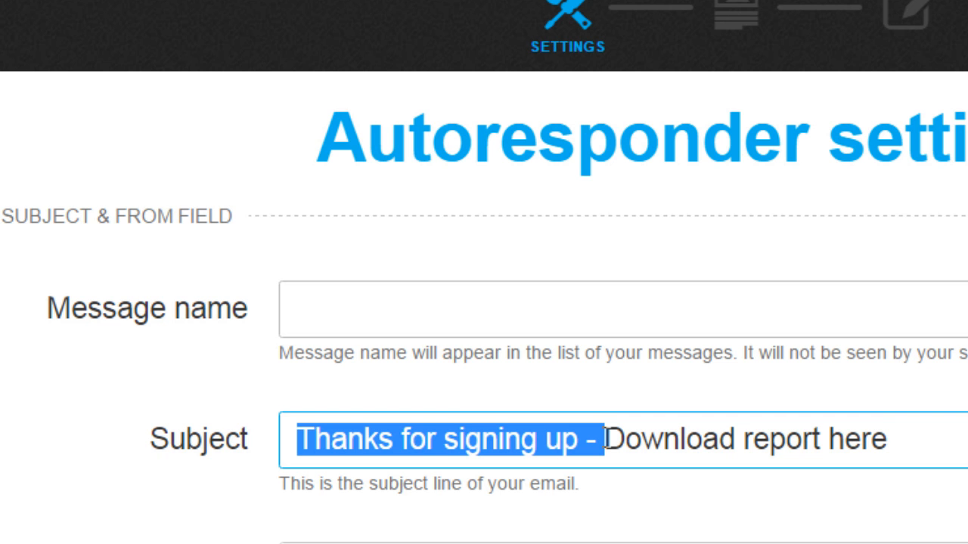
key("BackSpace")
key("shift+End")
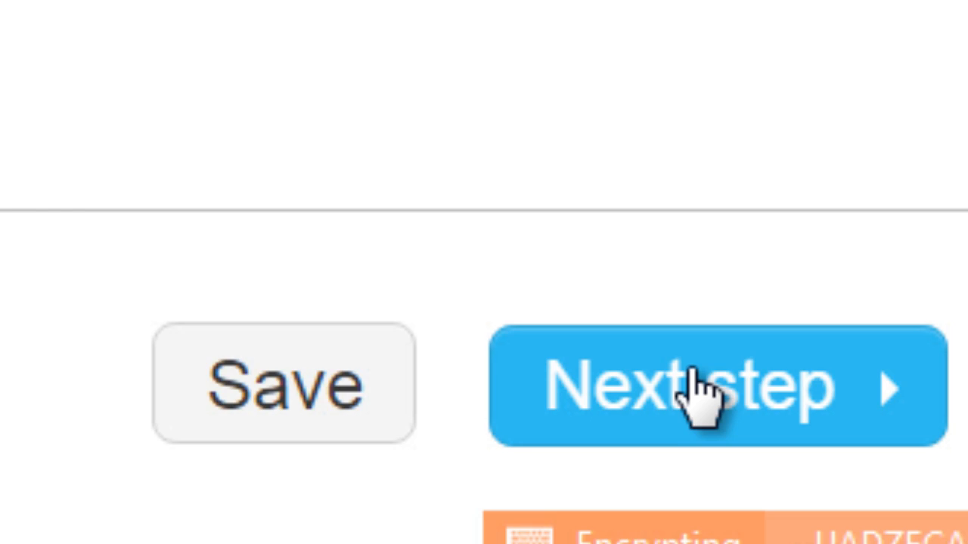
left_click(699, 390)
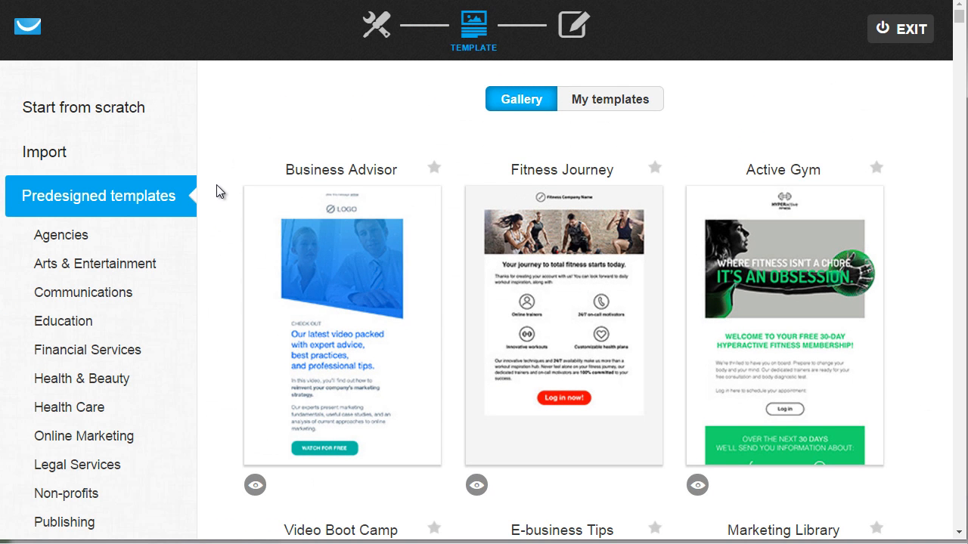
Look through the predesigned email templates, and choose a plain-text message instead
mouse_move(293, 207)
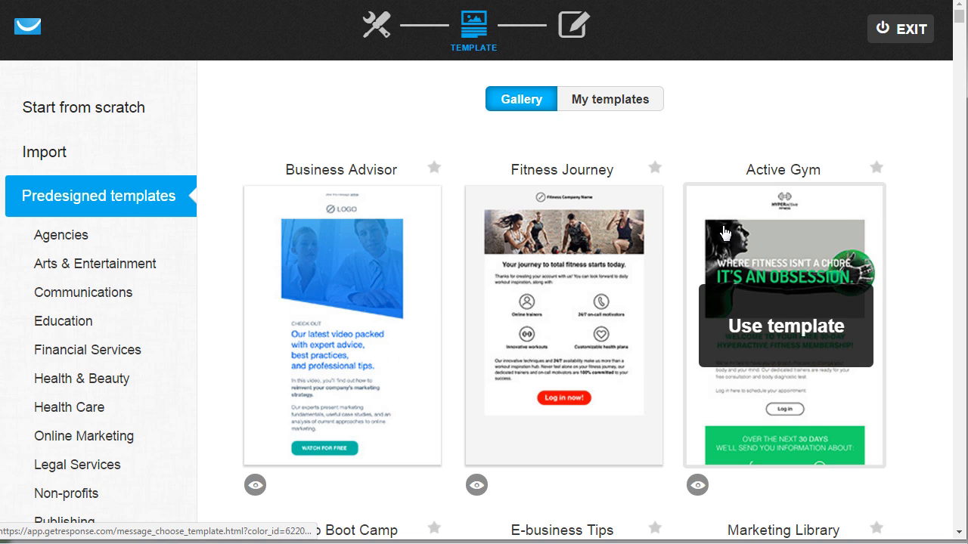
mouse_move(538, 229)
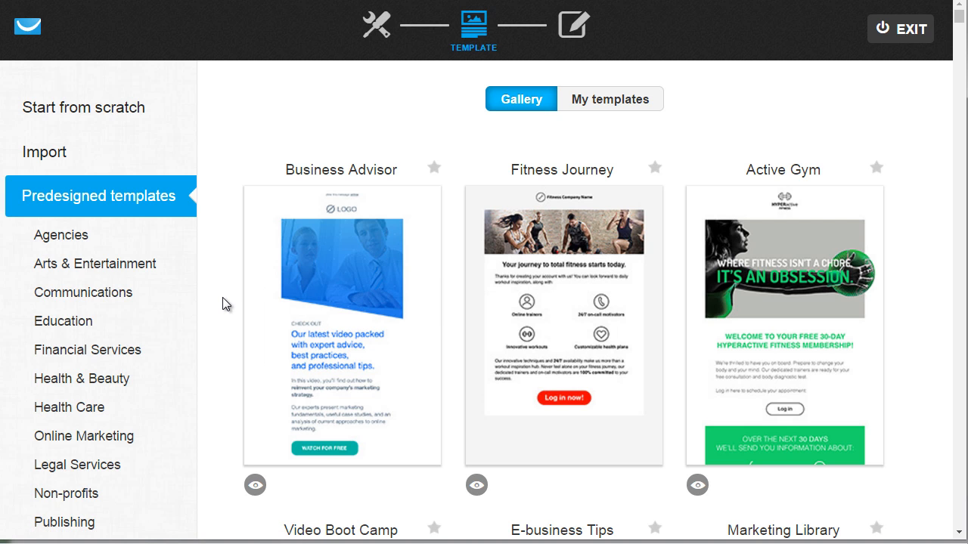
scroll(223, 299, "down", 3)
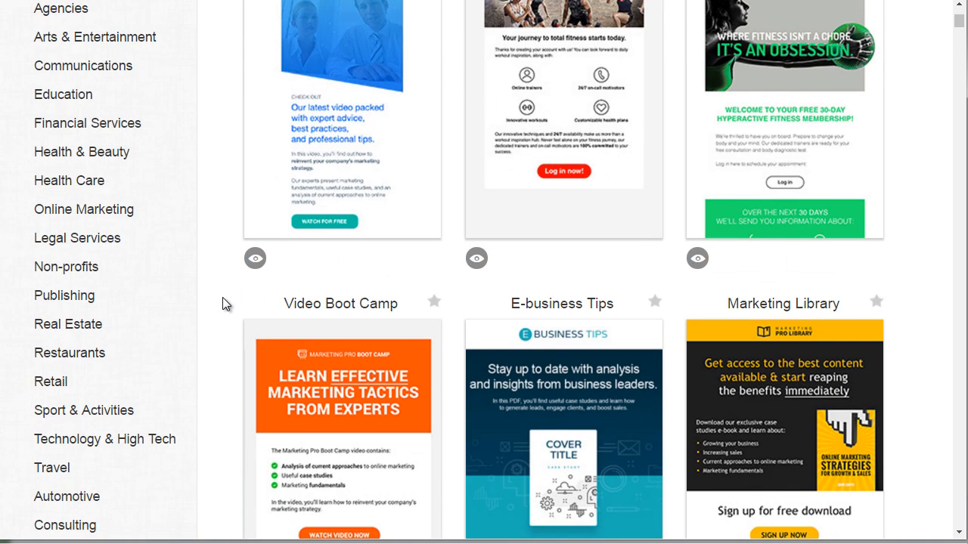
scroll(222, 300, "down", 5)
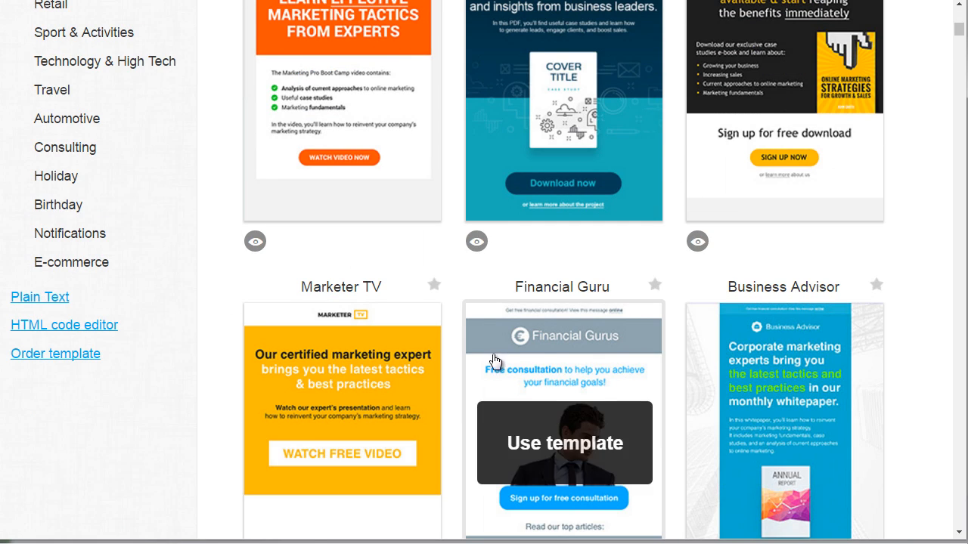
scroll(786, 324, "up", 3)
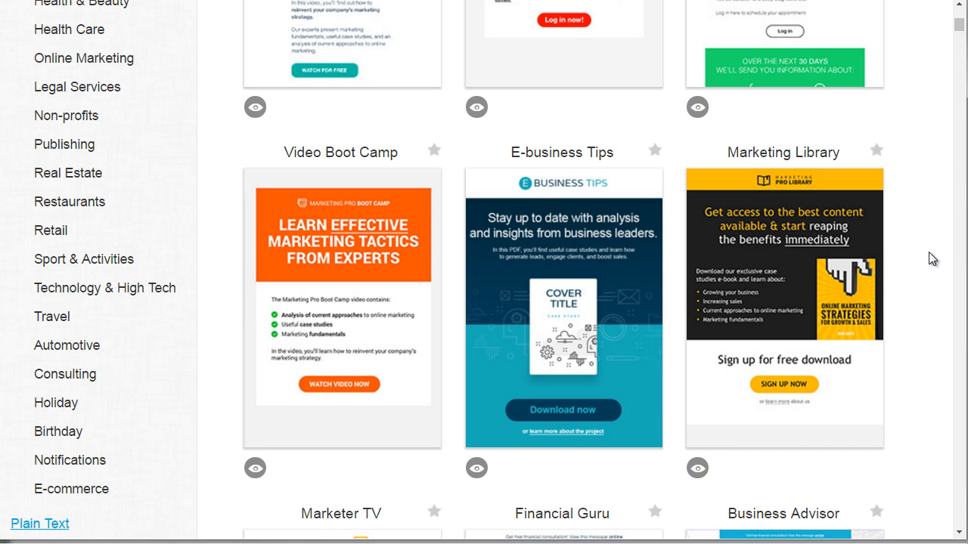
scroll(227, 317, "down", 3)
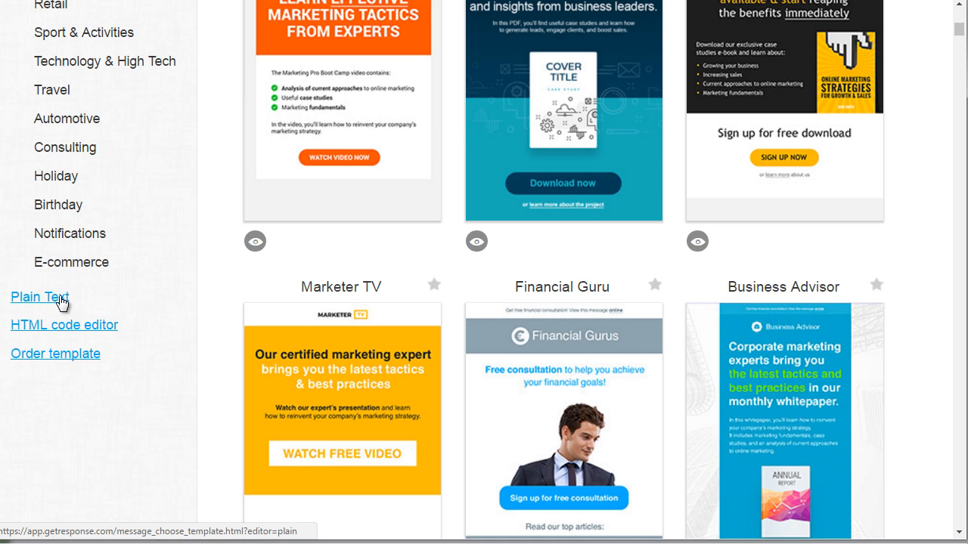
left_click(65, 301)
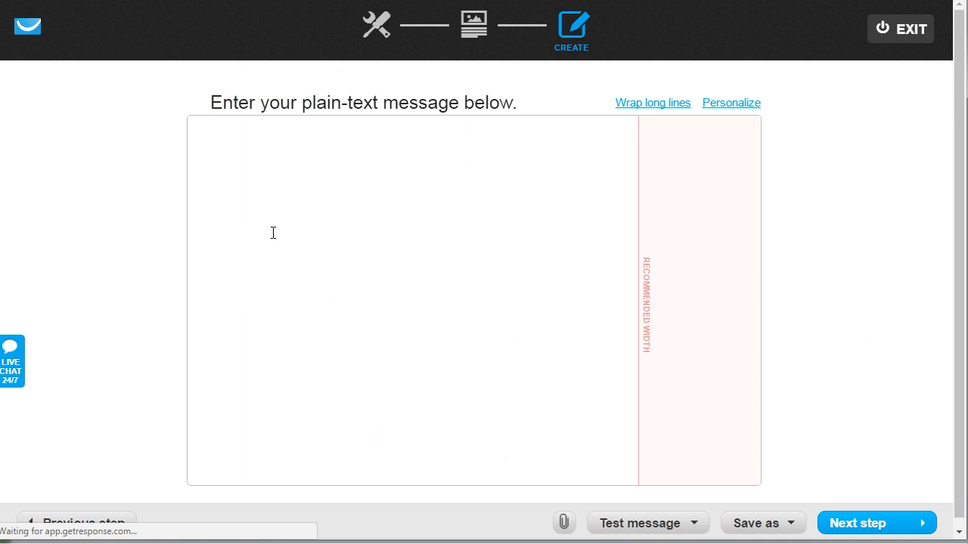
Write "Thanks for signing up on my email newsletter about XX" and a separate paragraph "You can download your report here:" with <link> below it
type("Thanks for")
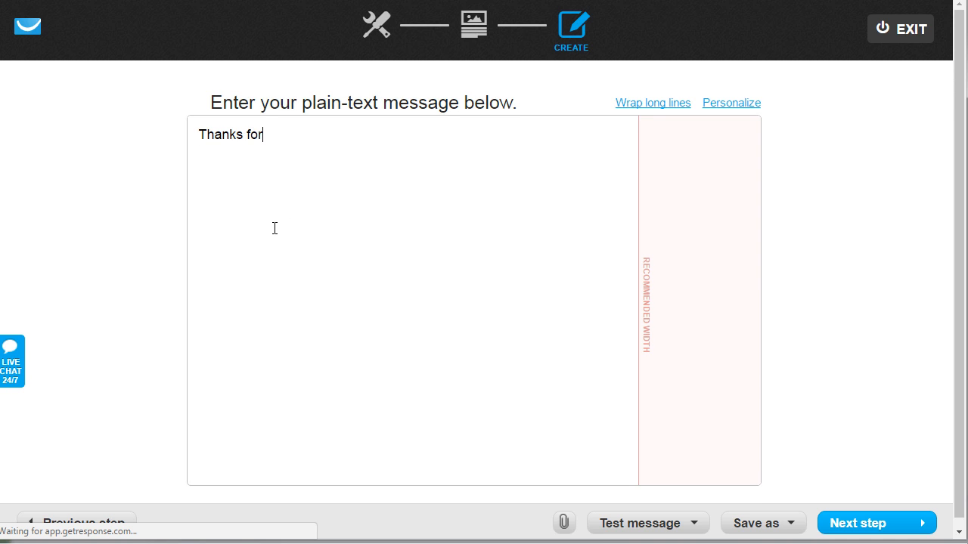
type(" signing up")
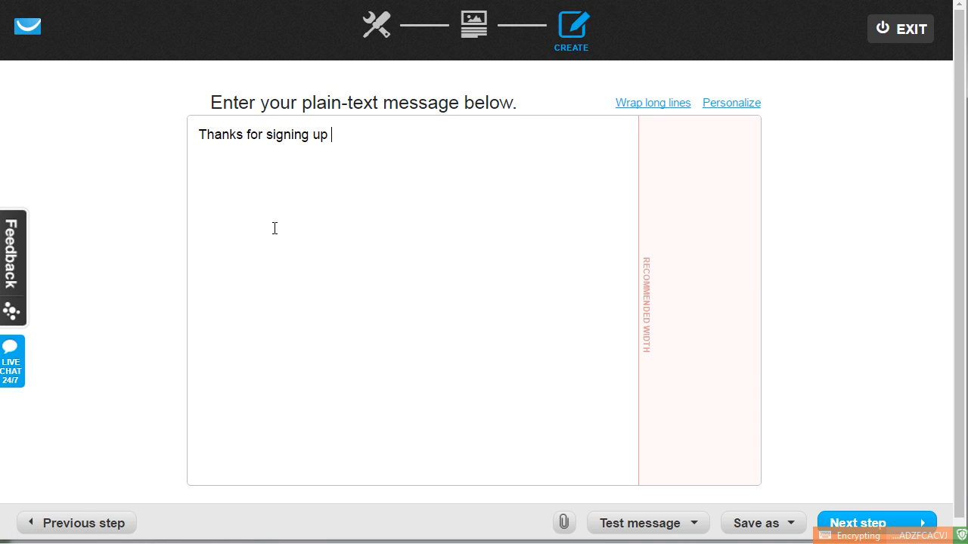
type(" on my email ")
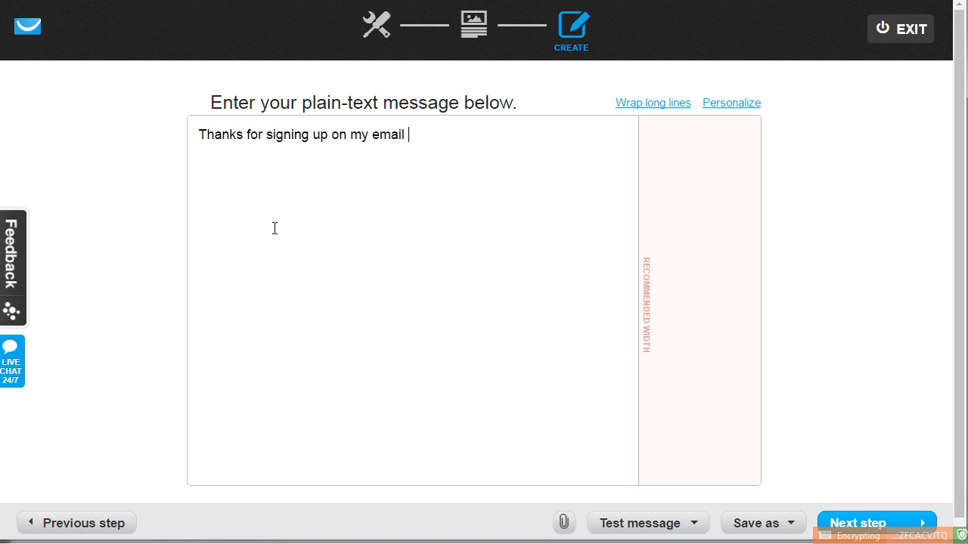
type("newsletter about")
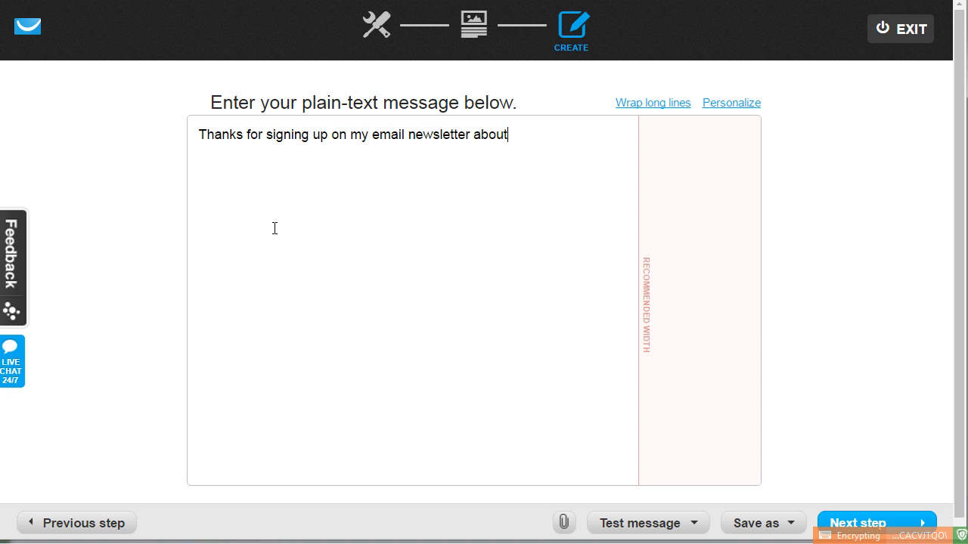
type(" XX  You ")
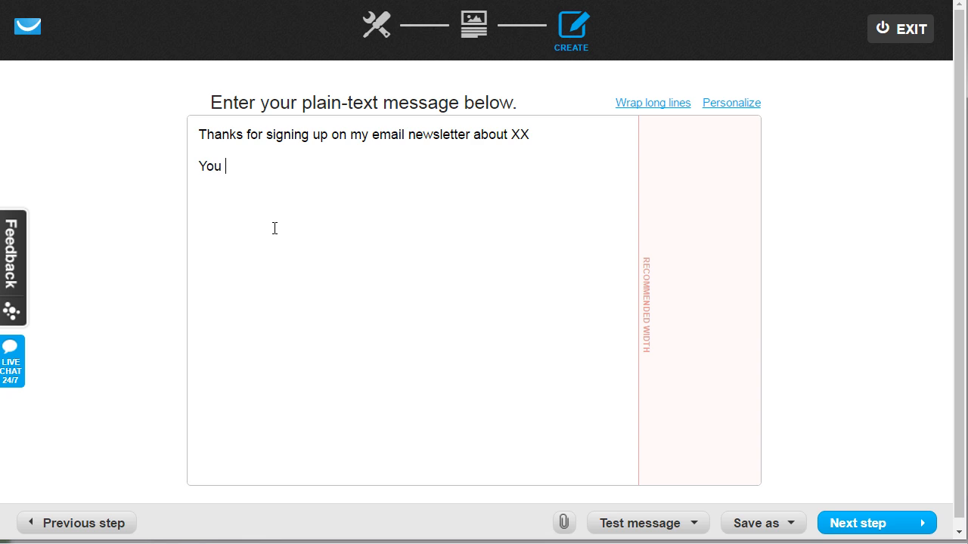
type("can download you")
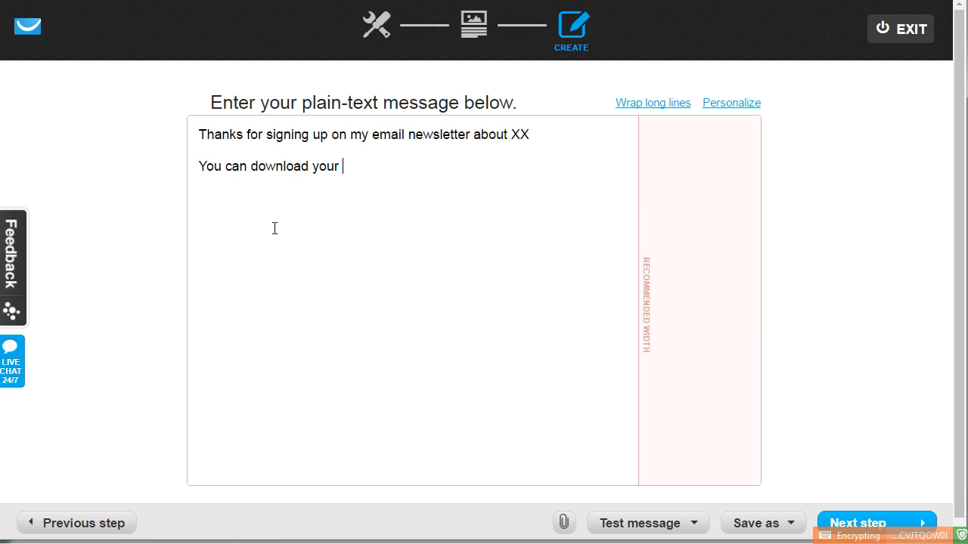
type("r report")
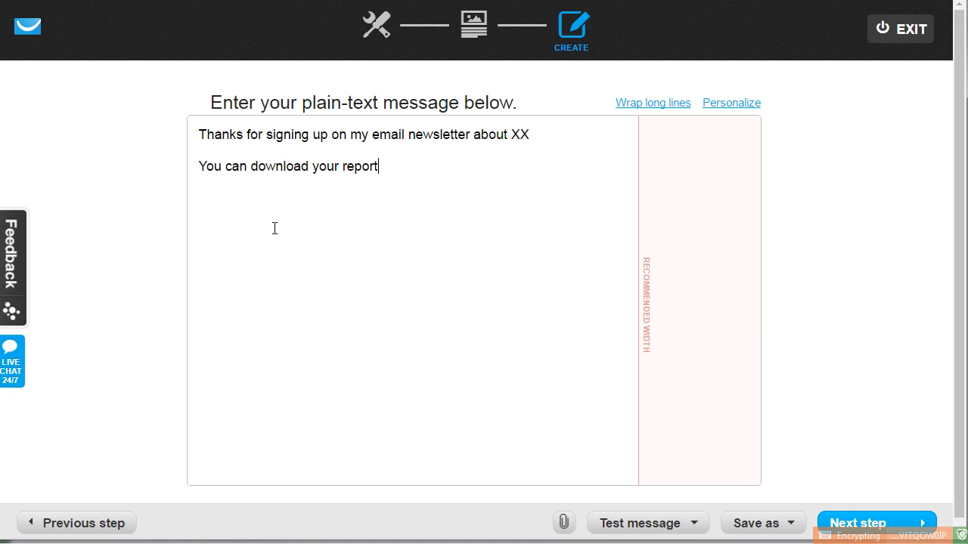
type(" here: <")
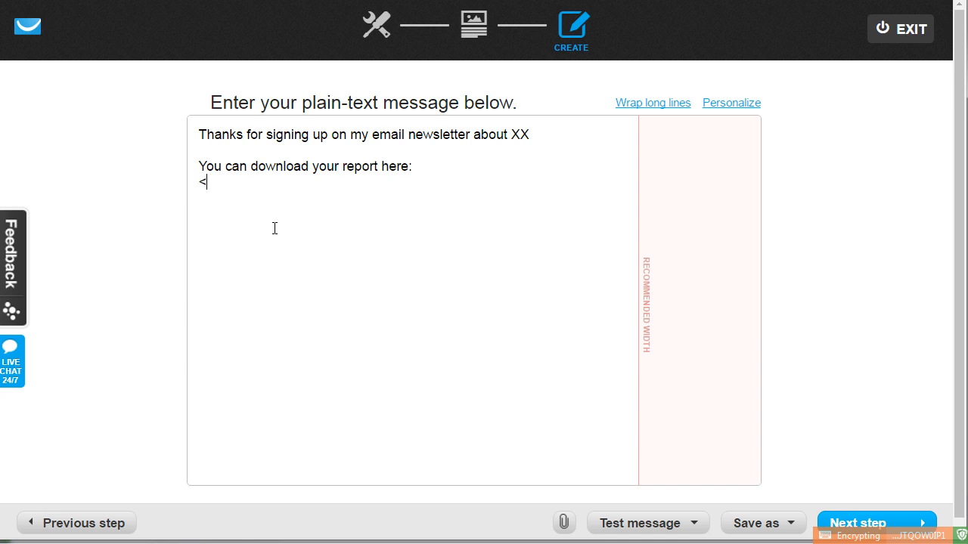
type("/")
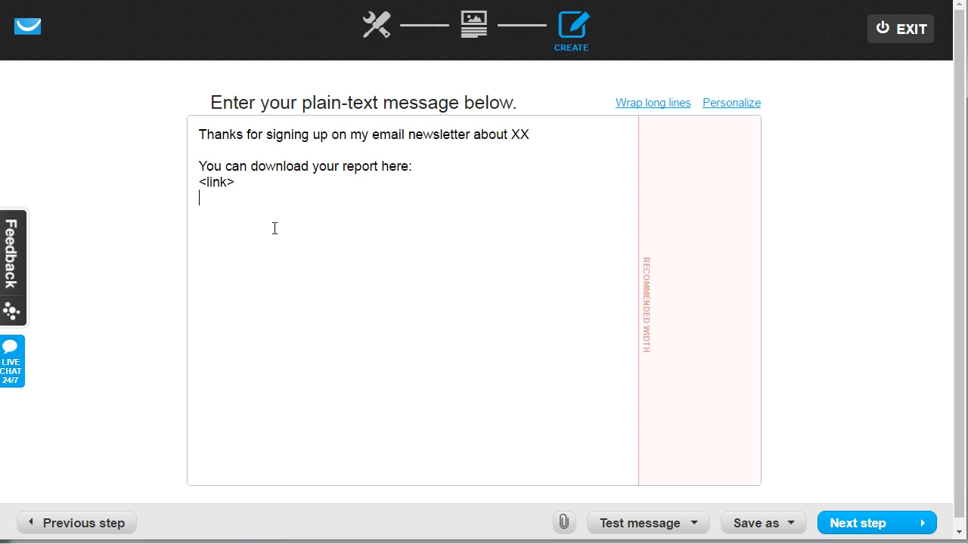
Close the message with "Warm Regards," and "Your Name." on separate lines, and select the whole message text
key("Return")
type("Warm Regards,")
key("Return")
type("Your Name.")
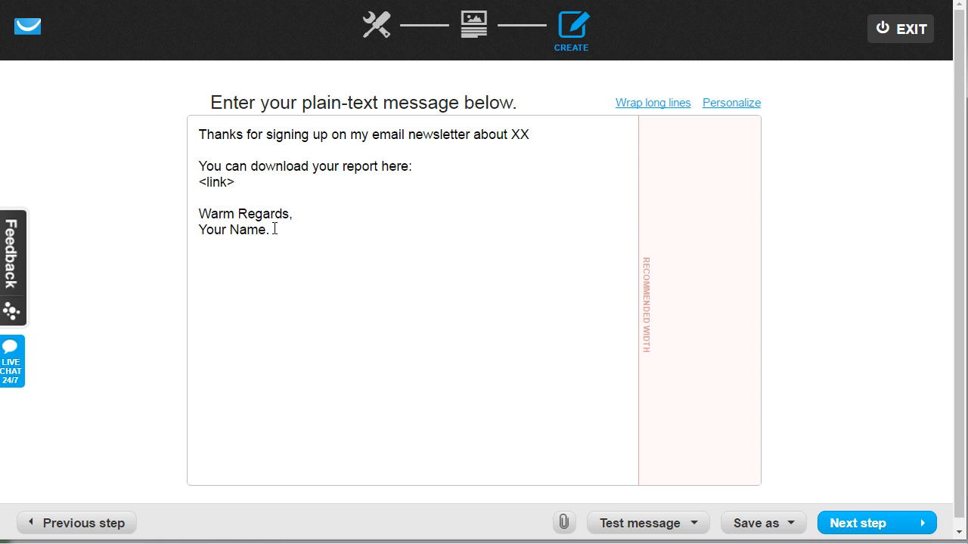
key("ctrl+a")
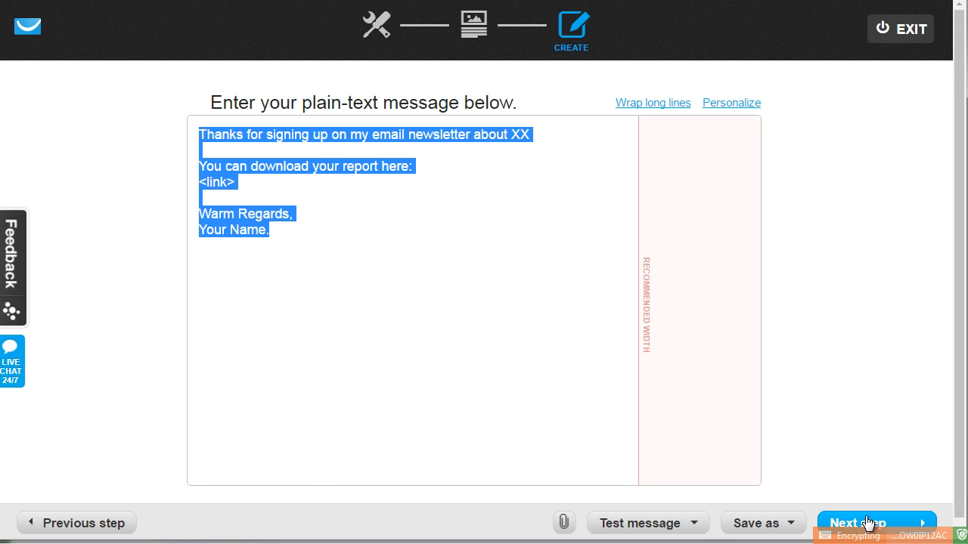
Finish the plain-text message, and save and publish the autoresponder "Download report here"
left_click(869, 522)
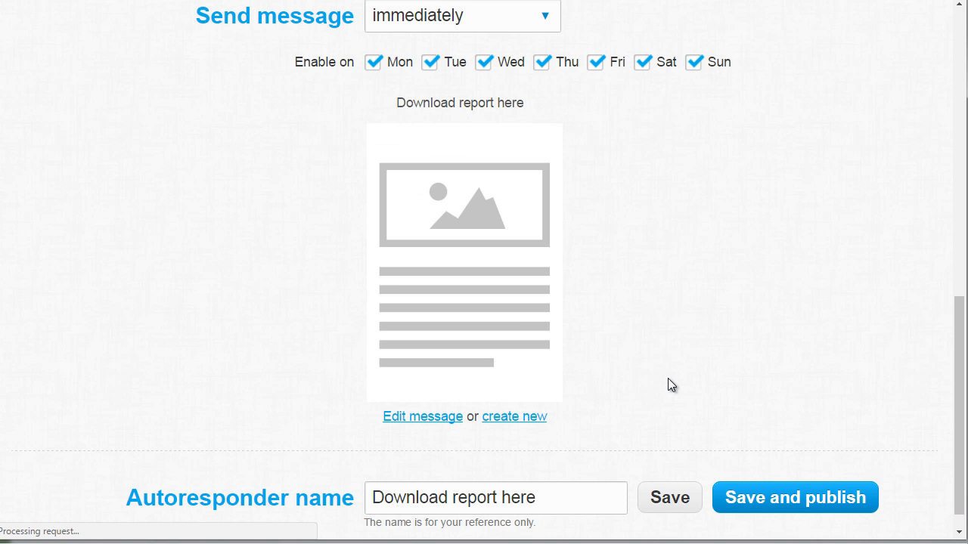
left_click(771, 499)
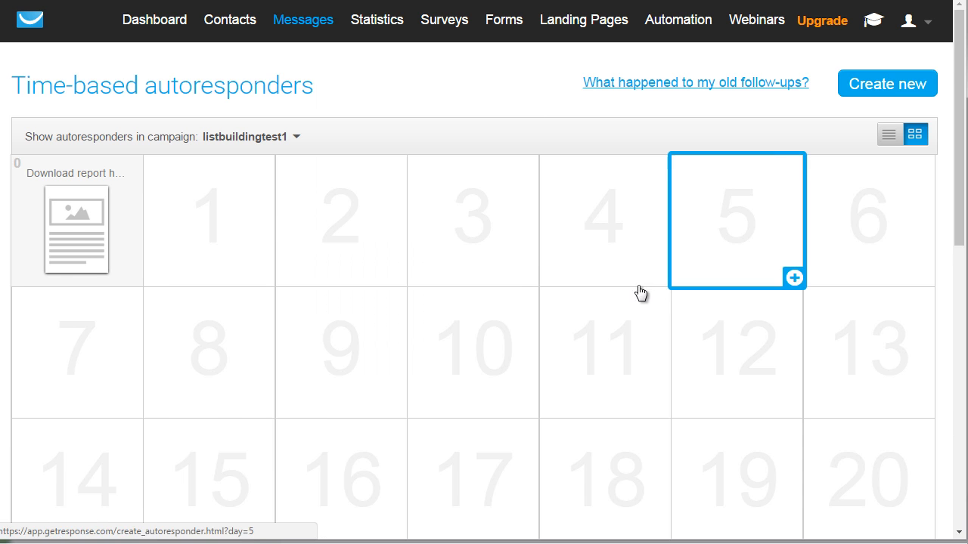
Examine the day-by-day calendar of time-based autoresponders for listbuildingtest1, expanding it three times to show more days
mouse_move(102, 245)
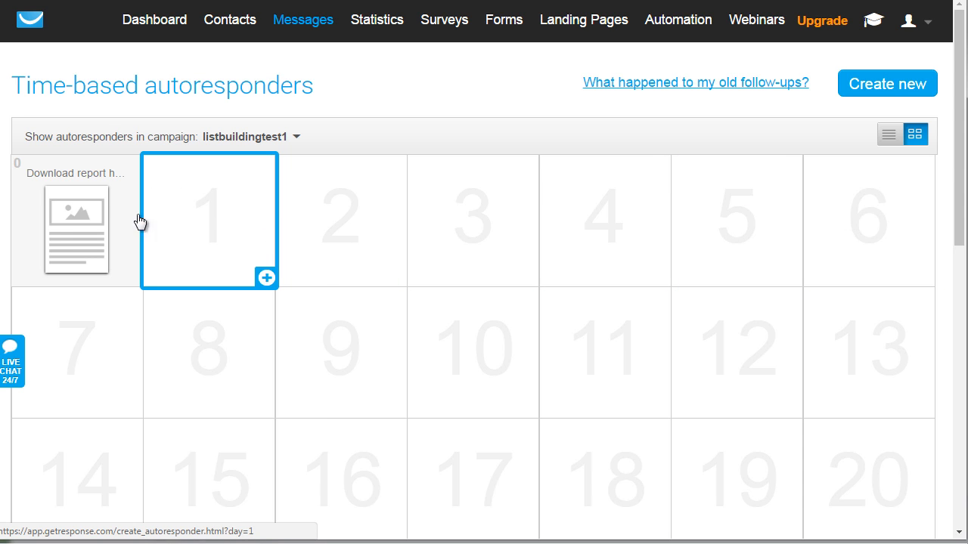
mouse_move(76, 212)
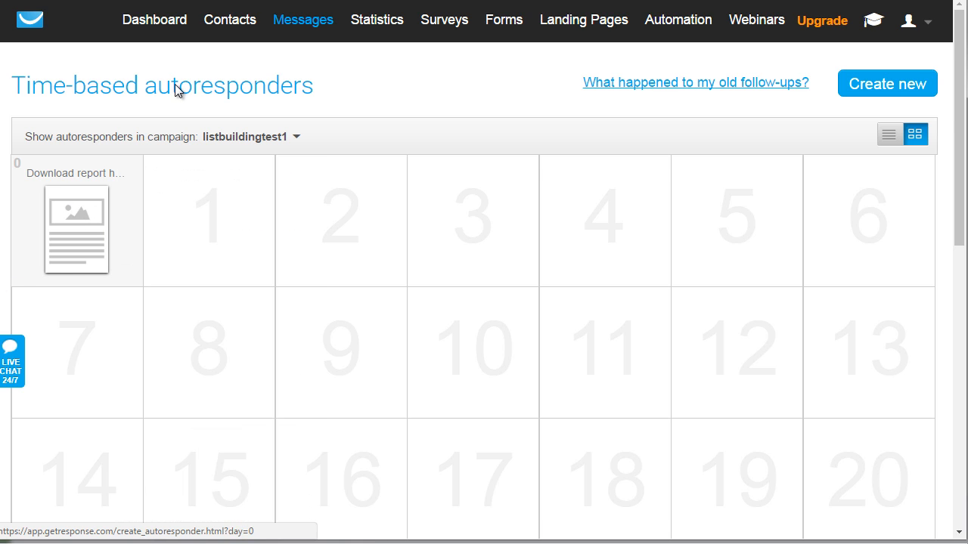
mouse_move(194, 190)
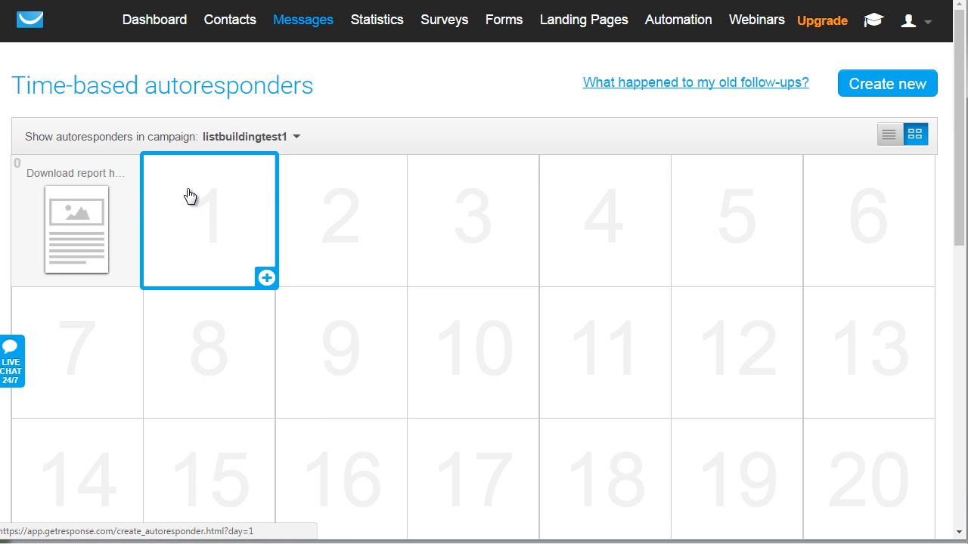
mouse_move(160, 198)
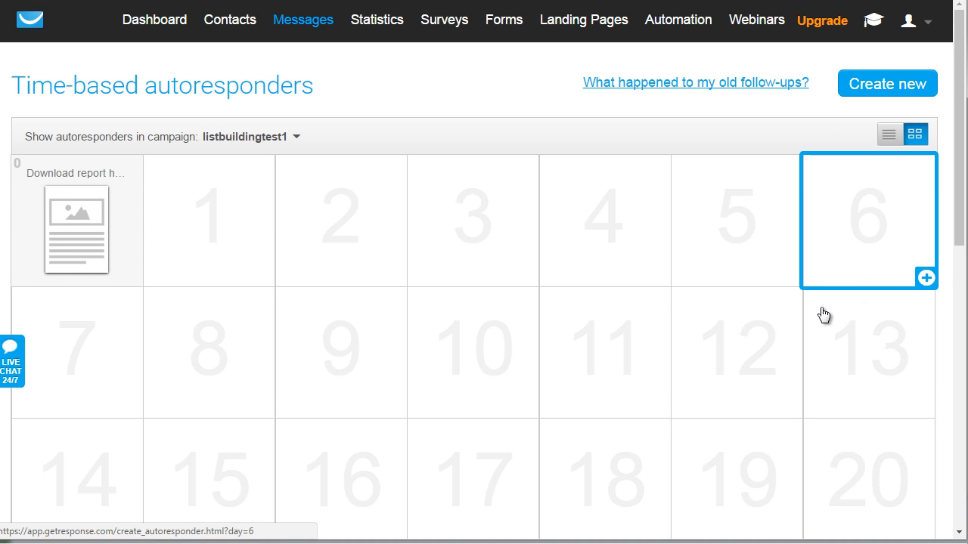
scroll(620, 312, "down", 1)
scroll(279, 253, "down", 3)
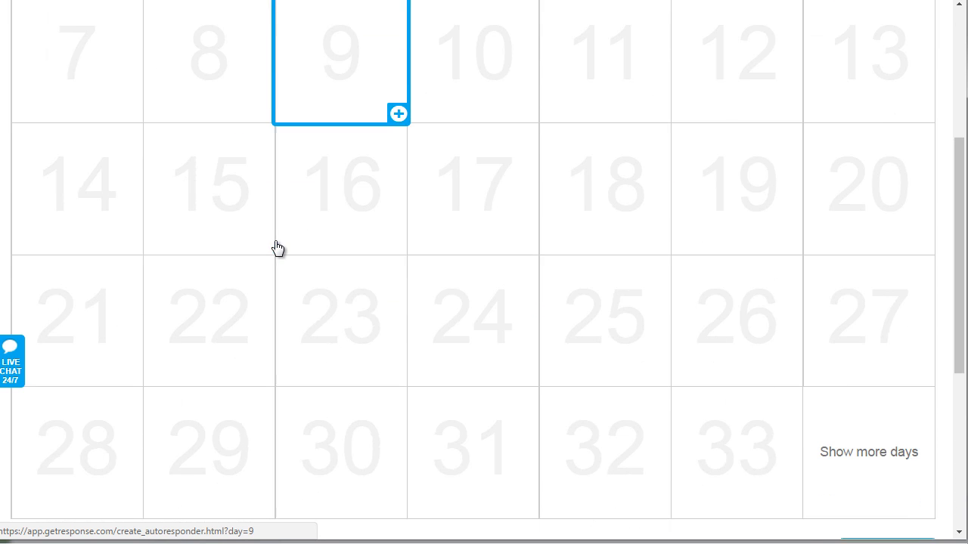
scroll(695, 306, "down", 4)
scroll(685, 298, "up", 2)
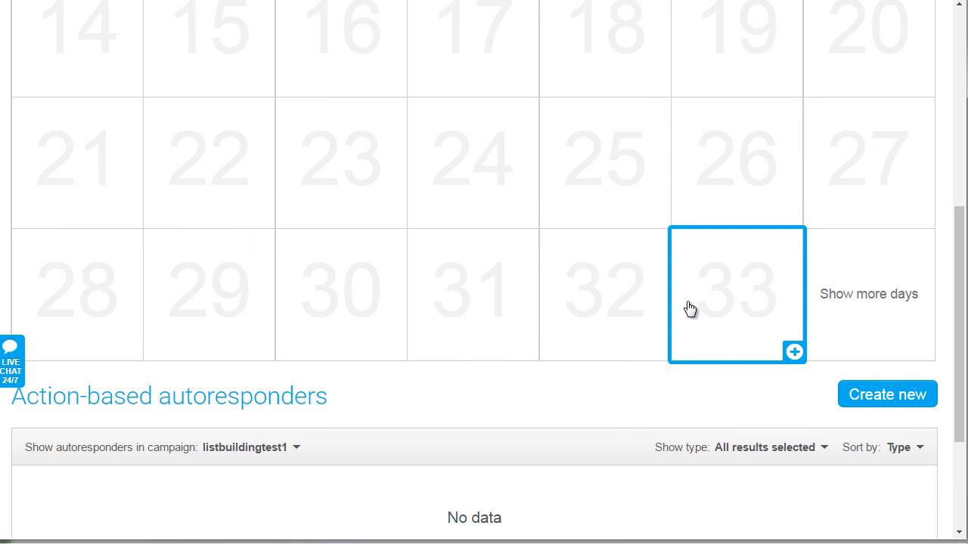
left_click(863, 305)
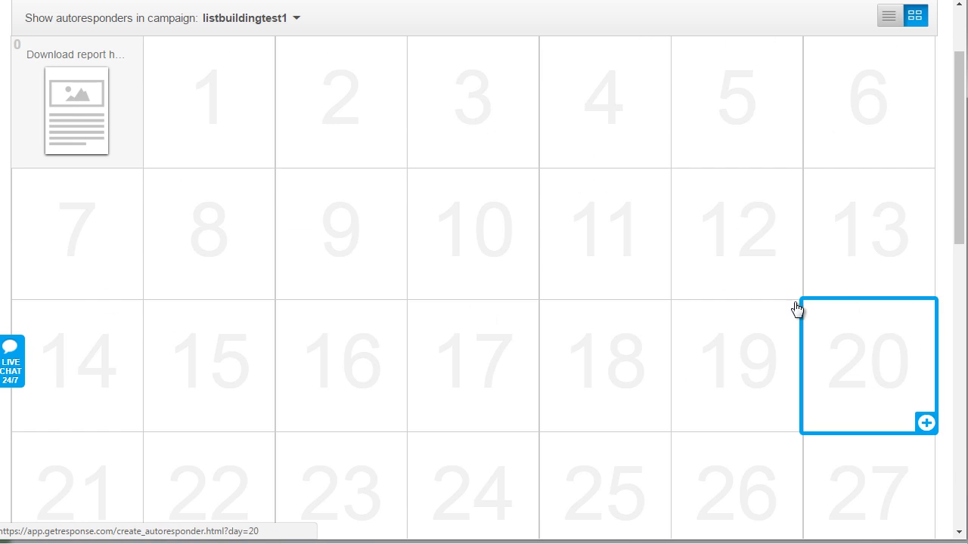
scroll(763, 311, "down", 5)
scroll(742, 312, "down", 5)
scroll(728, 219, "up", 1)
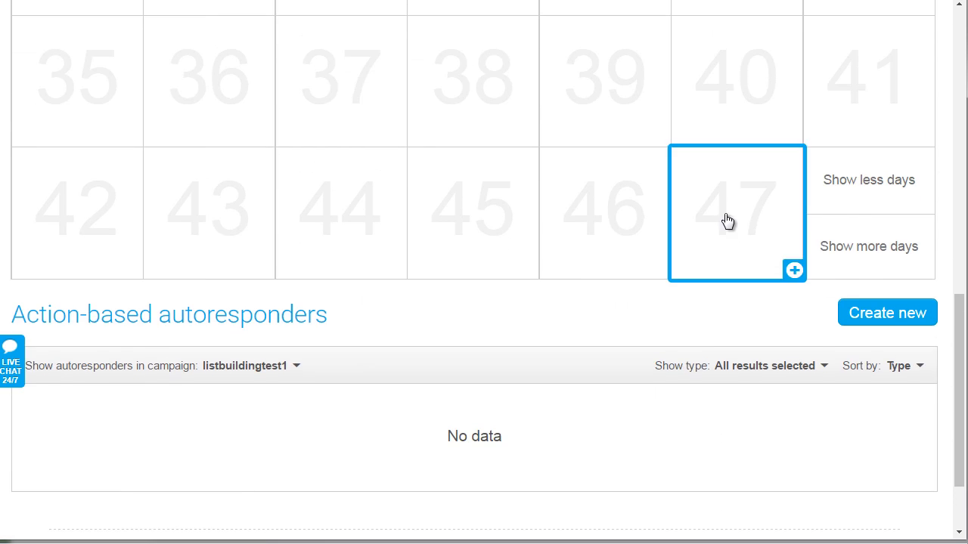
left_click(858, 263)
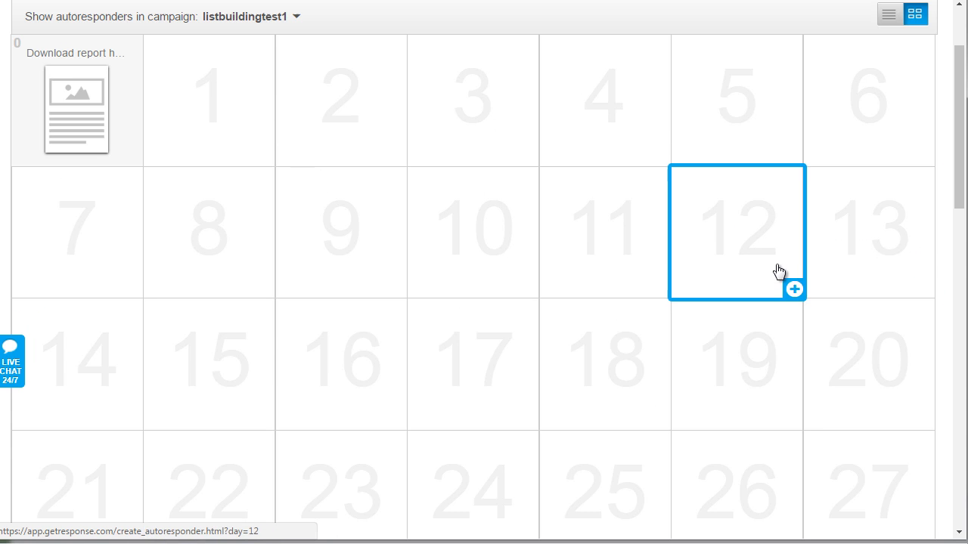
scroll(779, 272, "down", 9)
scroll(779, 272, "down", 3)
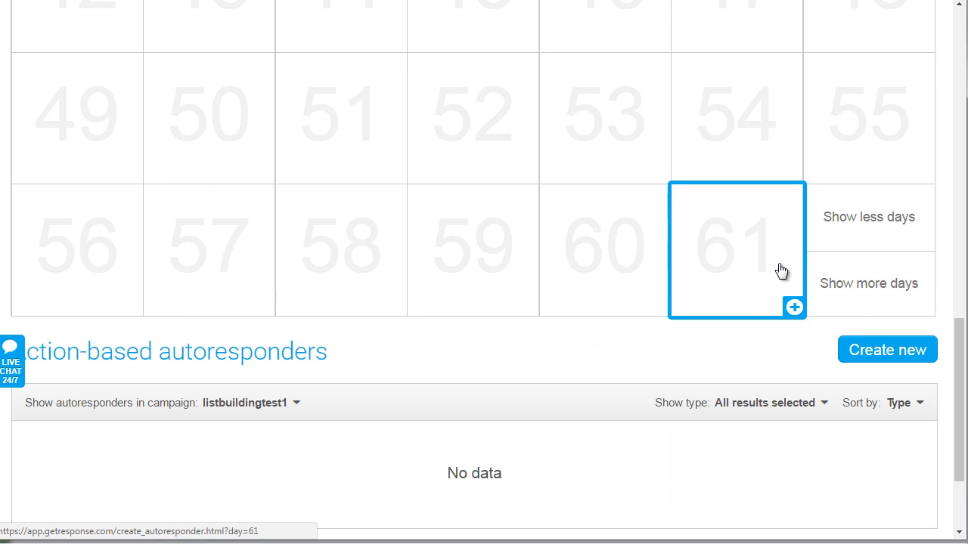
left_click(867, 294)
scroll(745, 301, "down", 17)
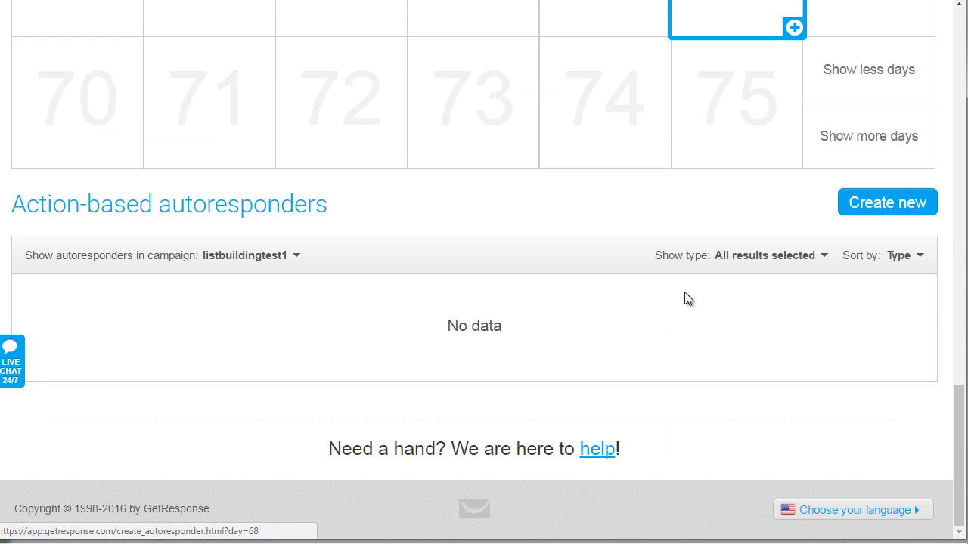
scroll(685, 298, "up", 20)
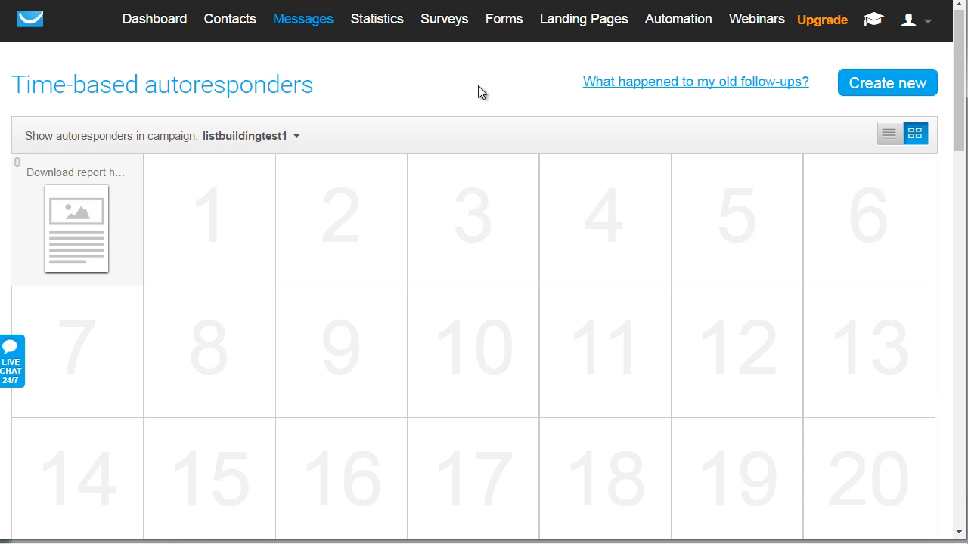
Start creating a new form, and look through the List Builder Wizard templates
mouse_move(497, 43)
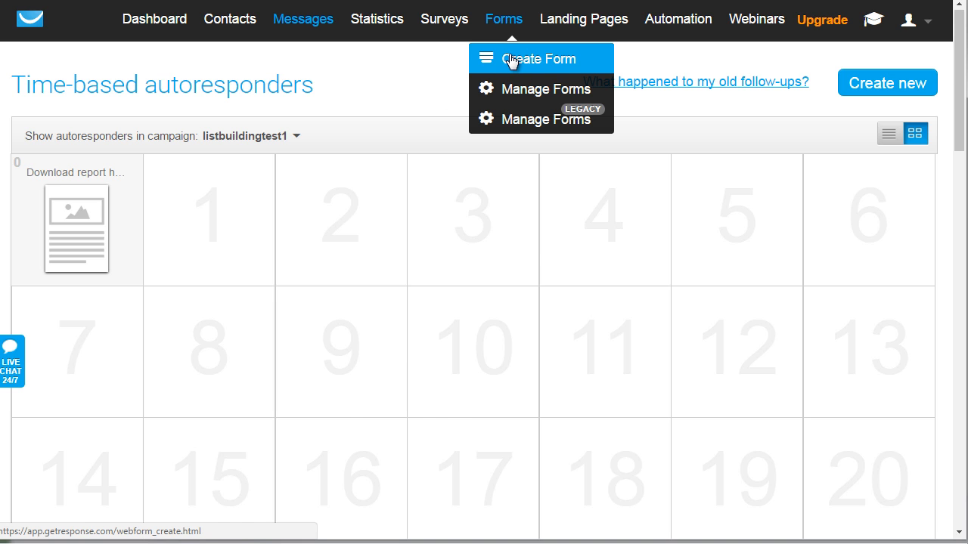
left_click(514, 61)
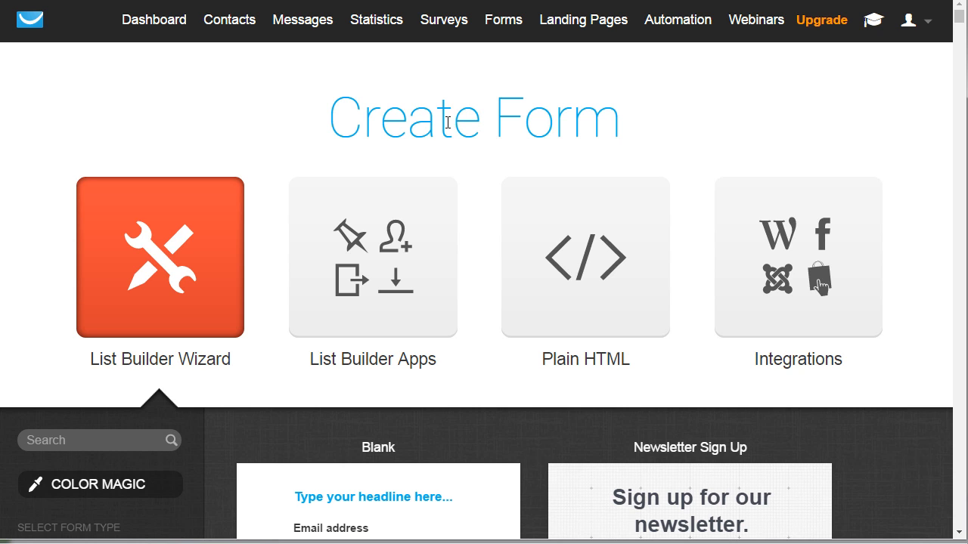
scroll(925, 211, "down", 1)
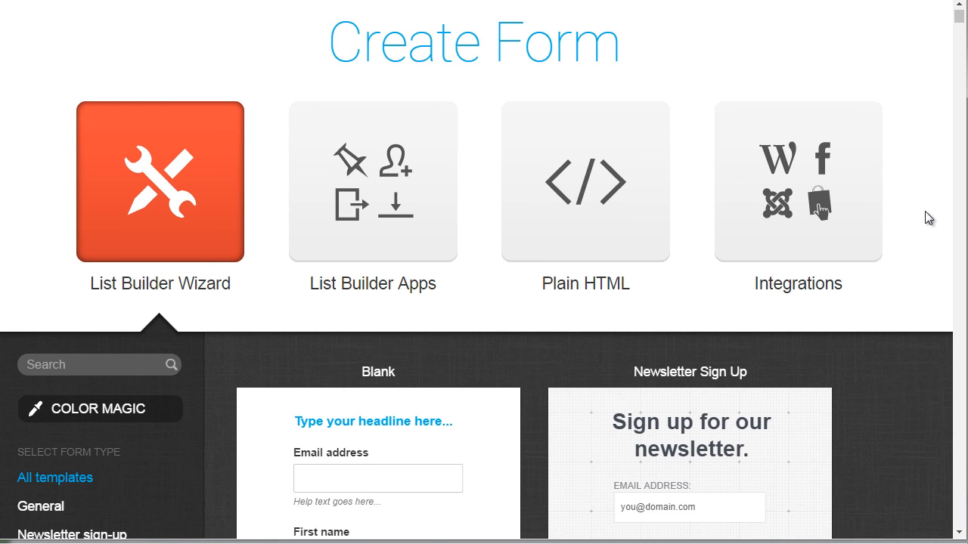
scroll(925, 211, "down", 2)
scroll(915, 219, "up", 2)
scroll(211, 257, "down", 4)
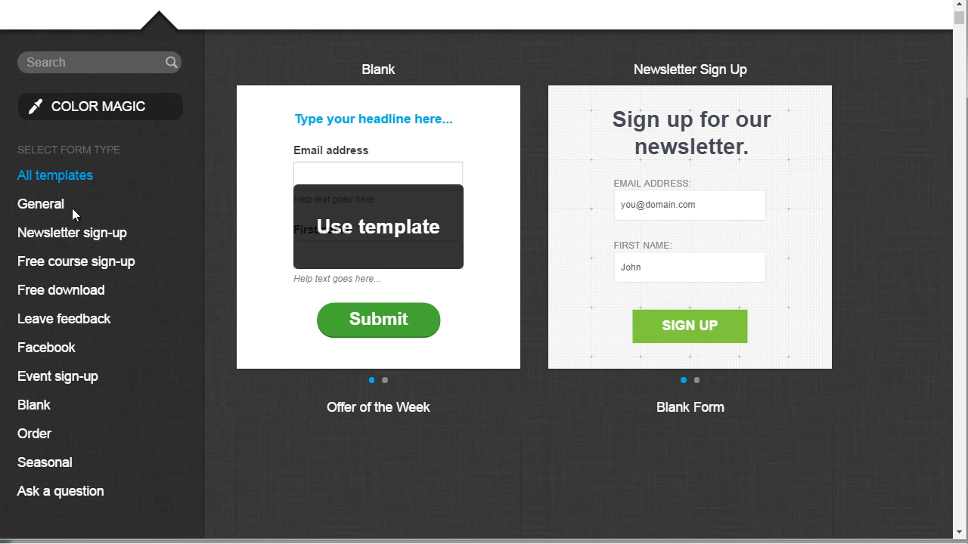
scroll(249, 272, "down", 13)
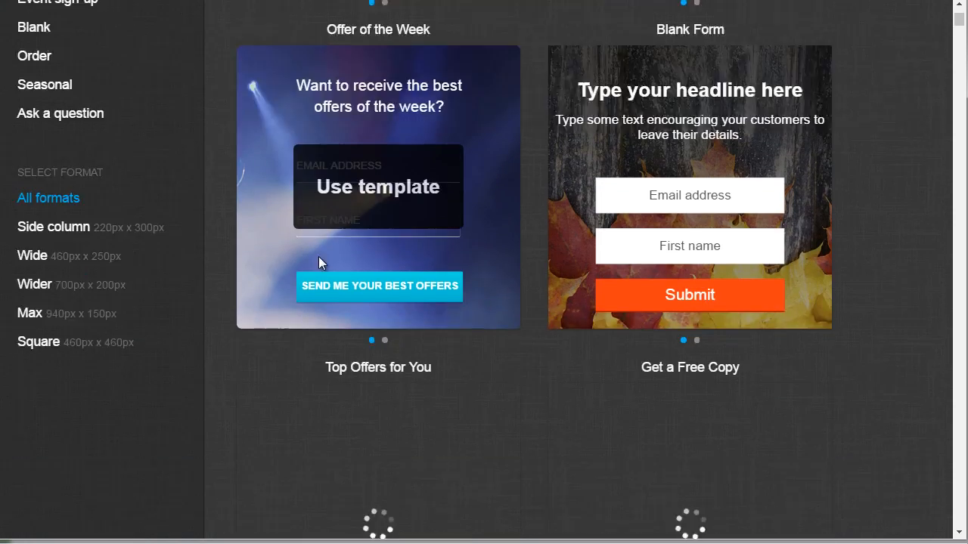
scroll(957, 24, "down", 15)
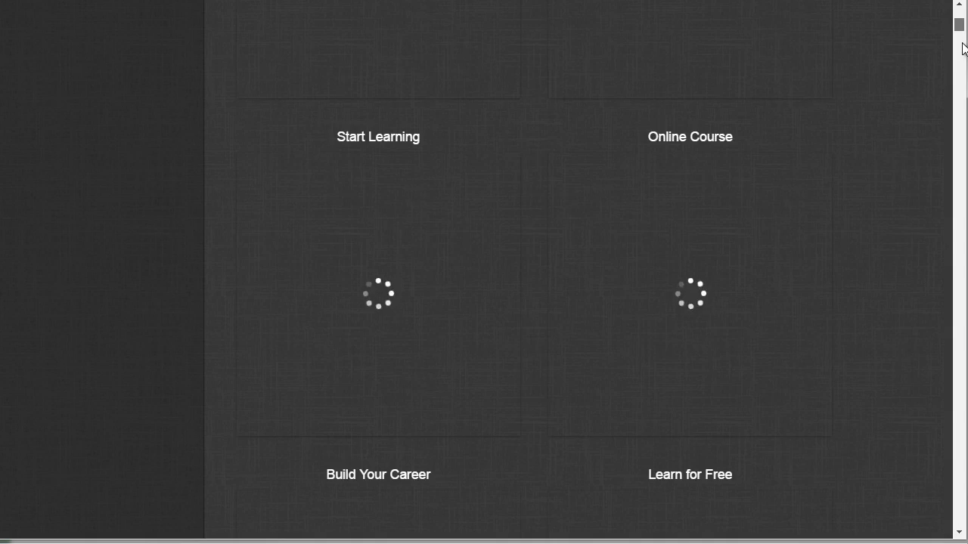
left_click_drag(967, 8, 963, 22)
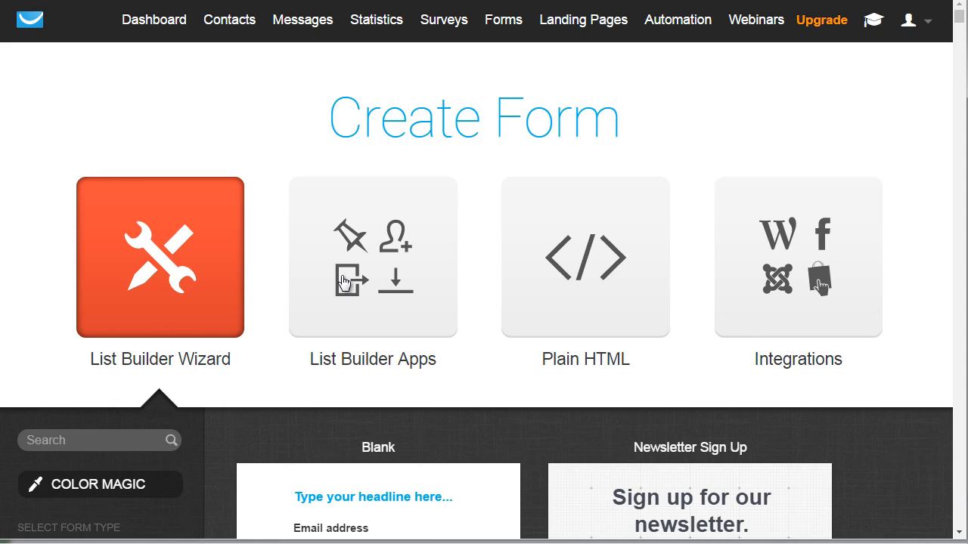
scroll(180, 310, "down", 5)
scroll(180, 312, "up", 1)
scroll(180, 311, "up", 1)
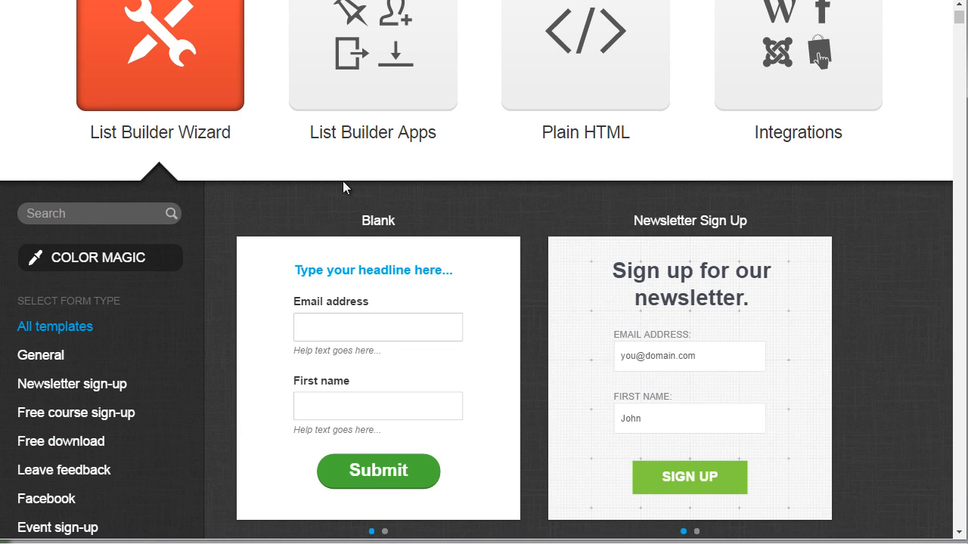
Review the List Builder Apps and the Plain HTML form option with its generated code
left_click(391, 58)
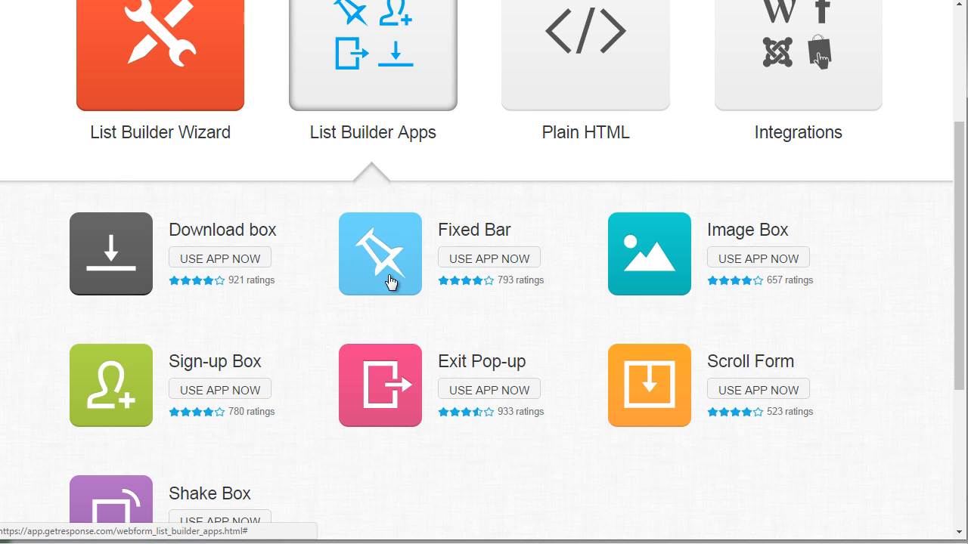
scroll(388, 281, "up", 1)
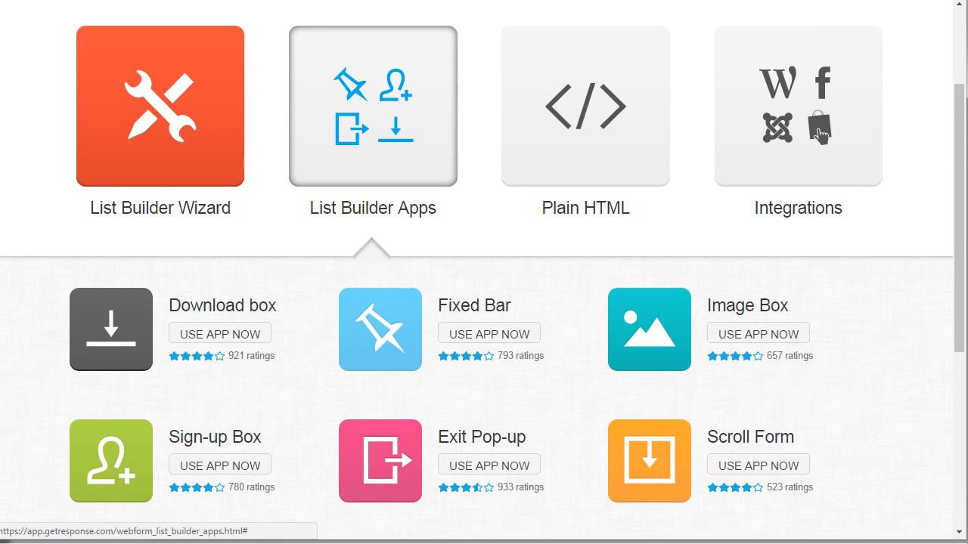
left_click(624, 115)
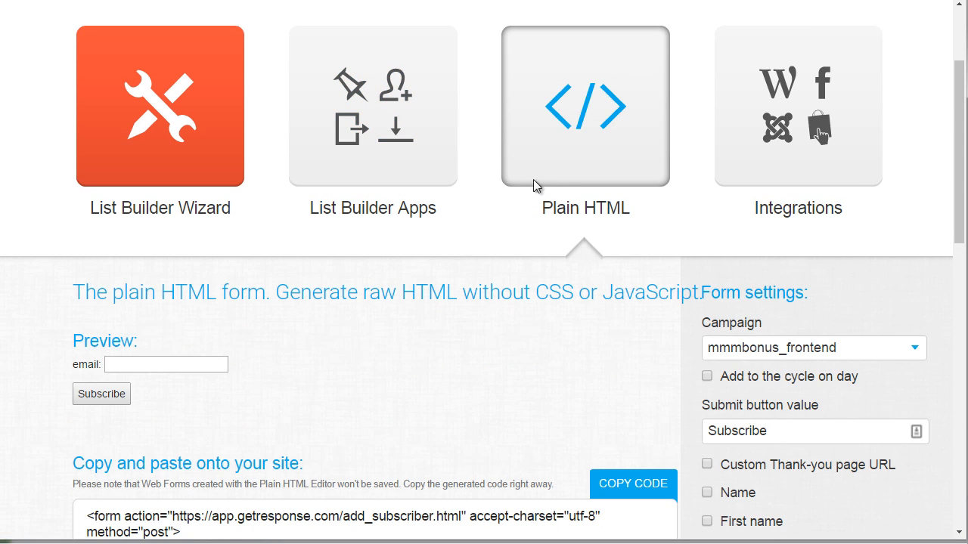
scroll(524, 264, "down", 3)
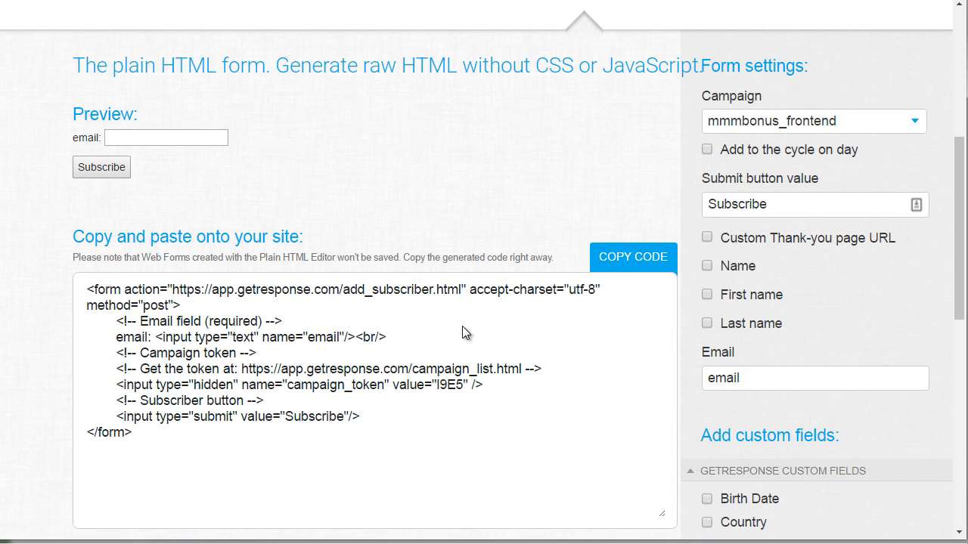
scroll(462, 326, "up", 4)
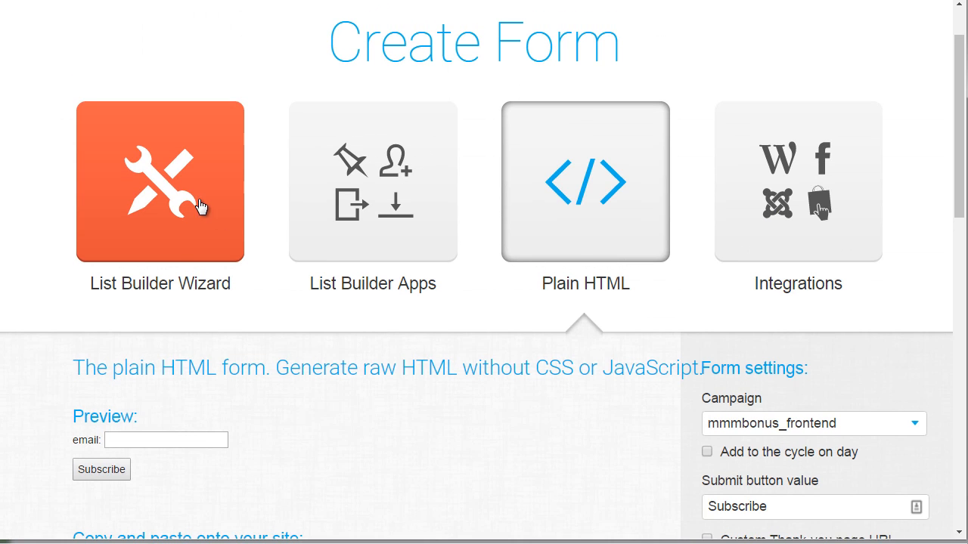
Return to the List Builder Wizard templates, and use the Newsletter Sign Up template
left_click(194, 196)
scroll(295, 257, "down", 3)
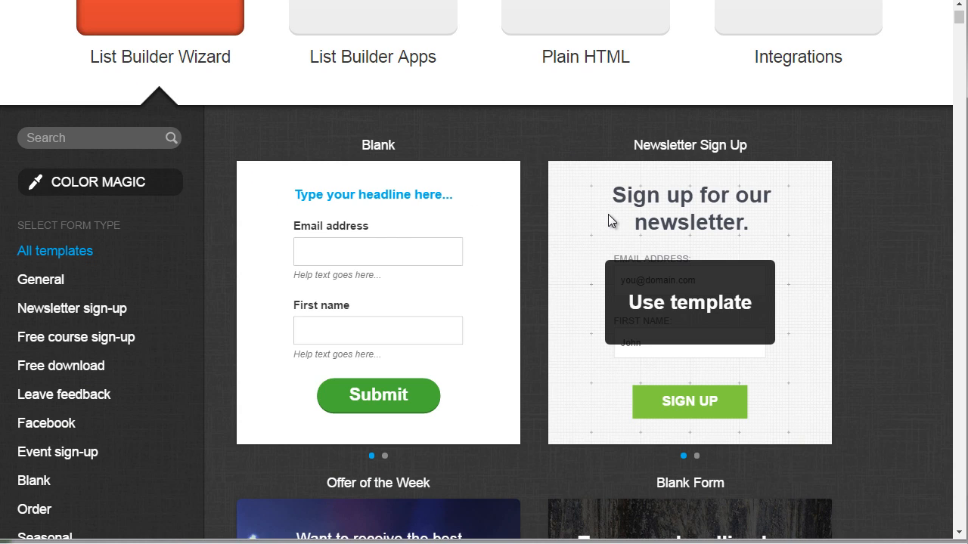
left_click(764, 296)
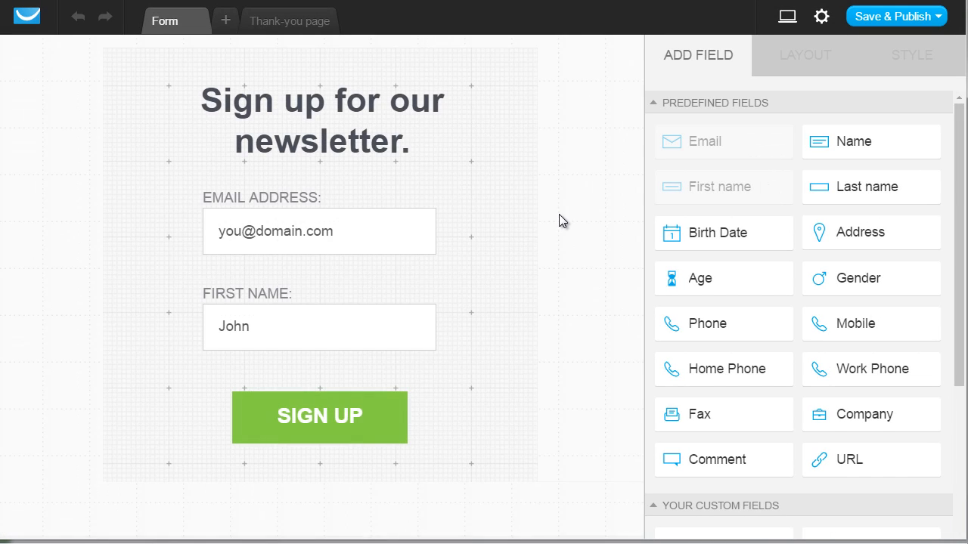
Change the form's headline to "Sign up to get this free report", and select the email address field
left_click(381, 138)
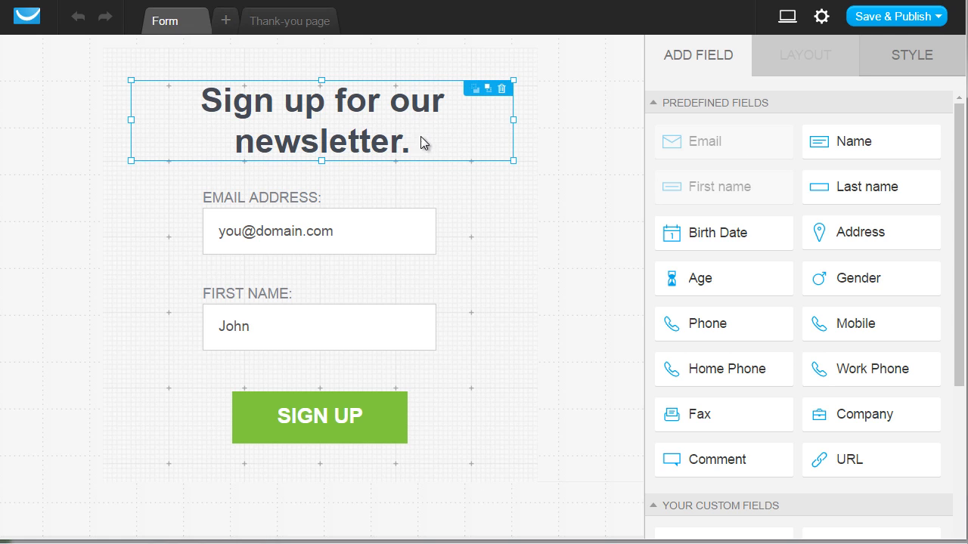
left_click(363, 124)
left_click_drag(412, 141, 328, 100)
type("to get")
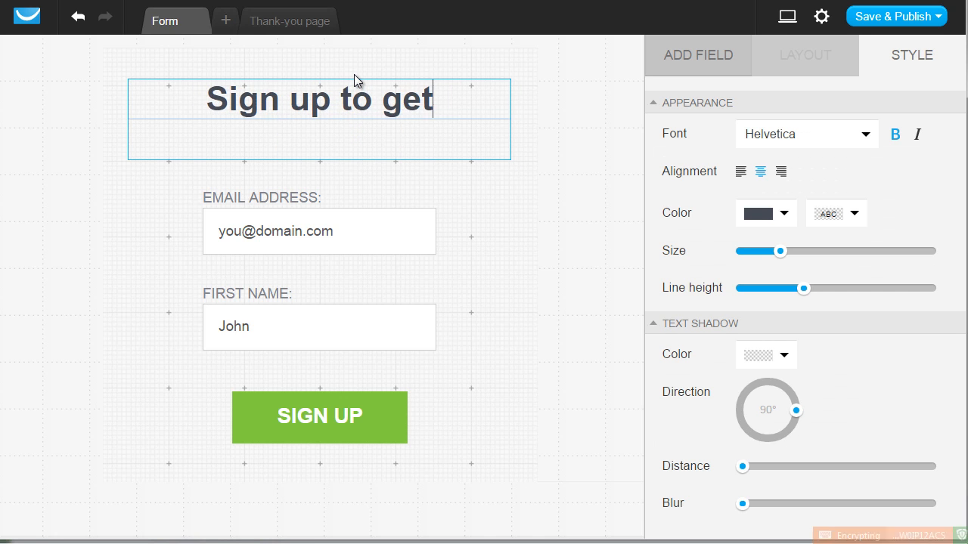
type(" this fre e video")
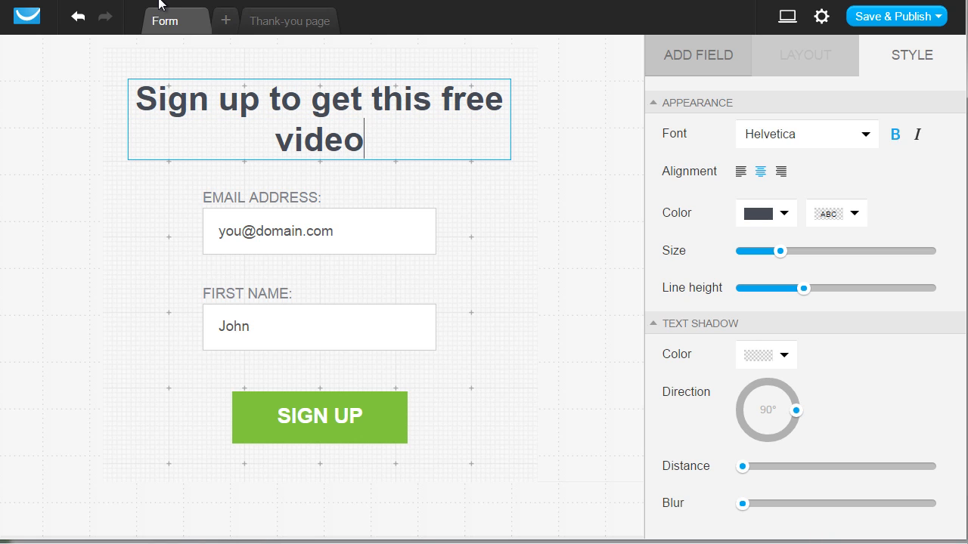
key("ctrl+shift+Left")
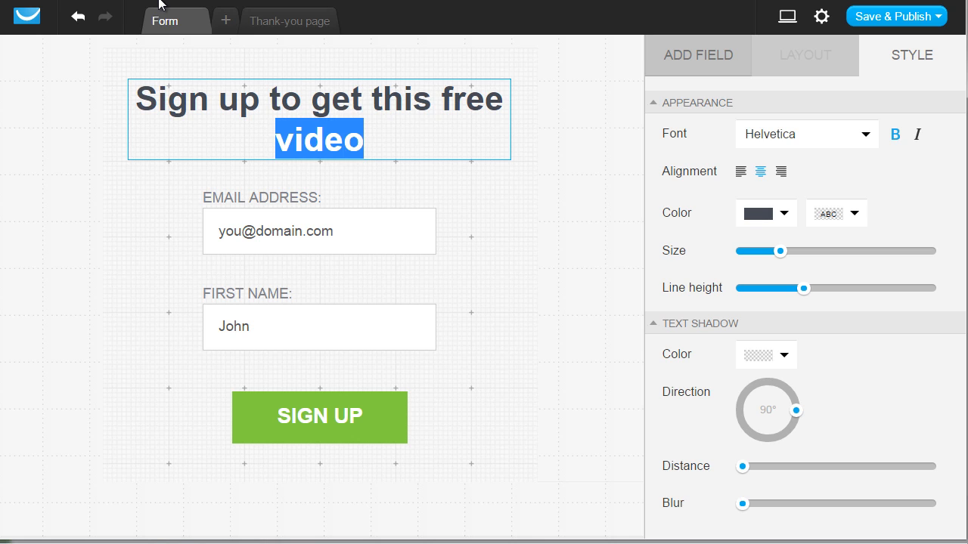
type("report")
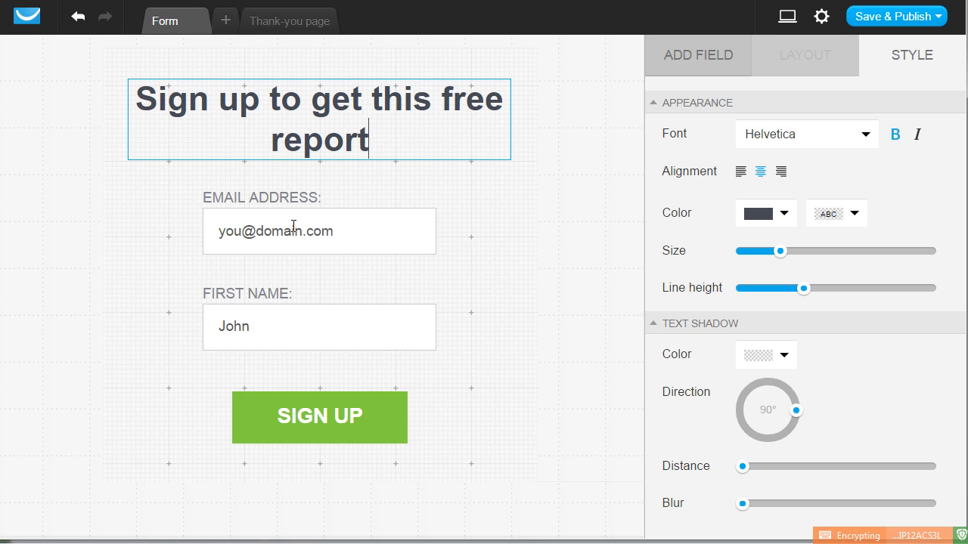
left_click(296, 227)
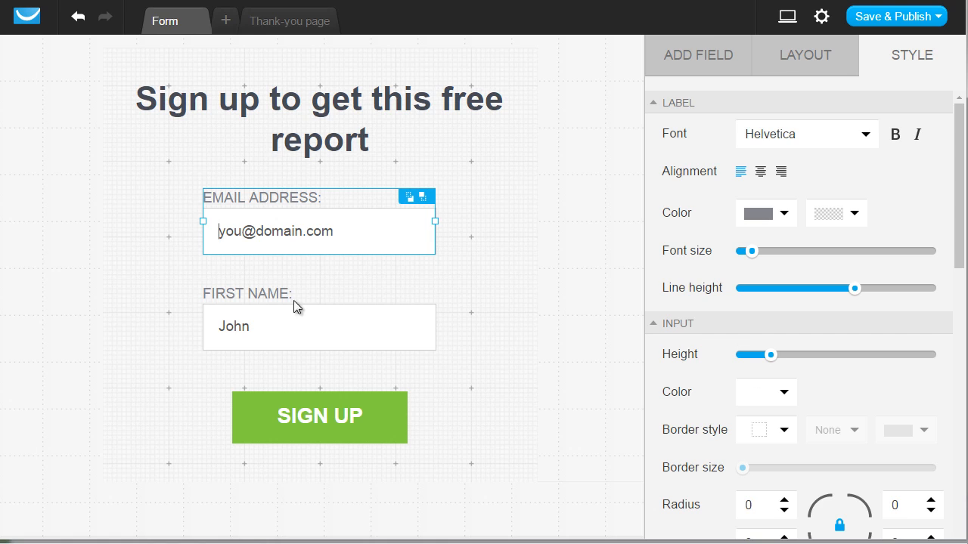
Check the style settings of the first name and email address fields, and save and publish the sign-up form
left_click(301, 329)
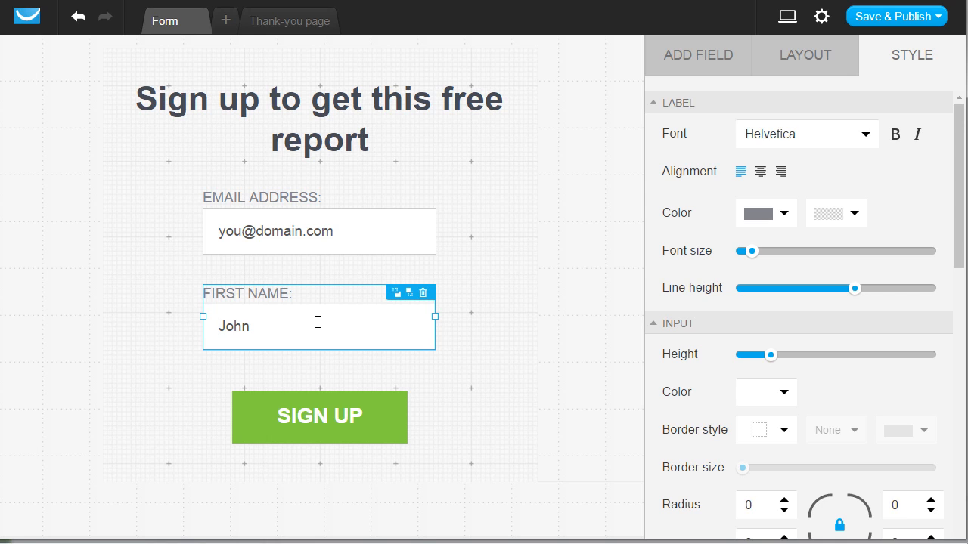
left_click(356, 230)
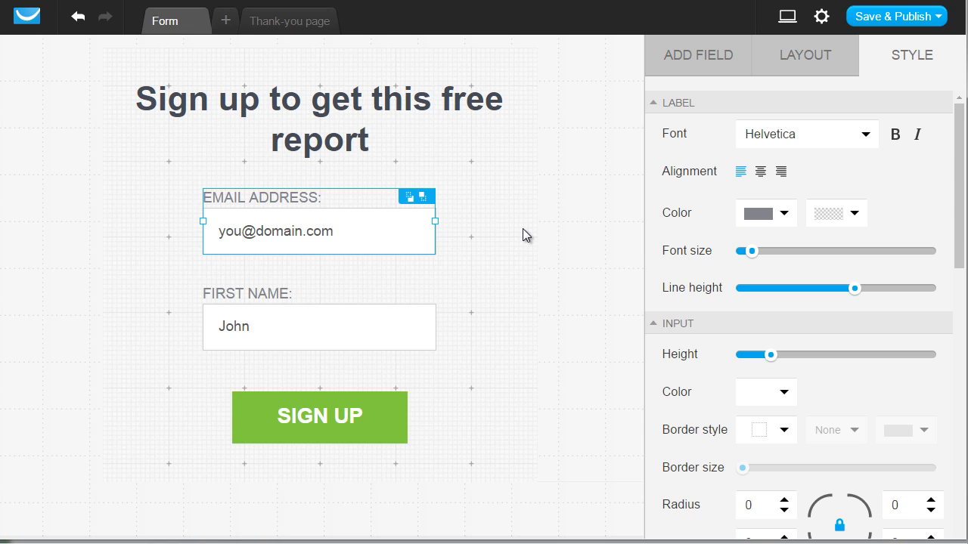
scroll(792, 230, "down", 4)
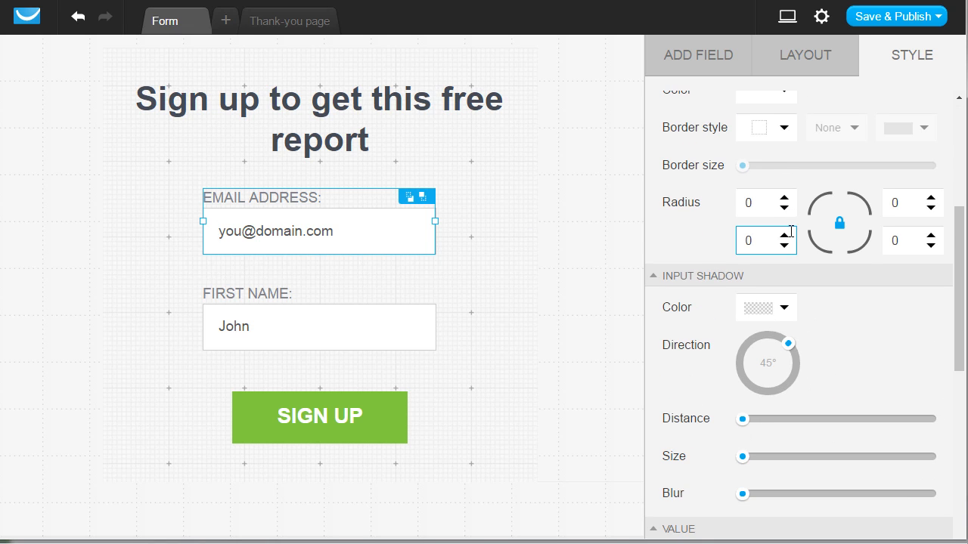
scroll(684, 290, "down", 2)
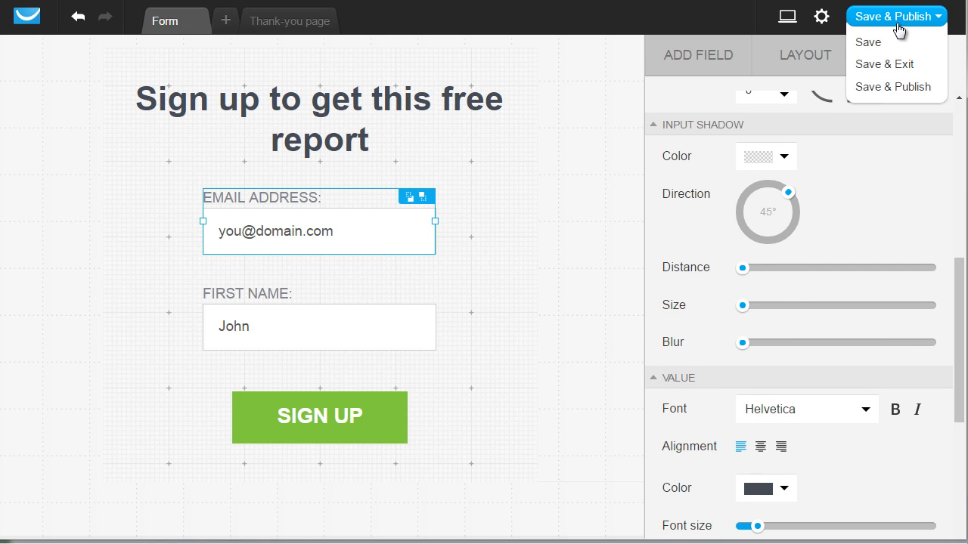
left_click(898, 21)
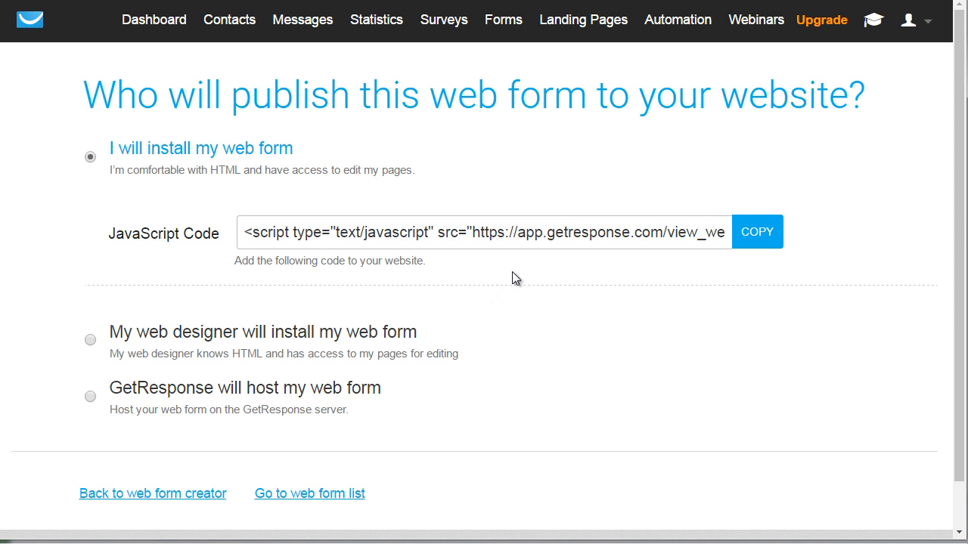
Examine the Plain HTML option on the Create Form page, including its generated form code and form settings
scroll(512, 273, "down", 1)
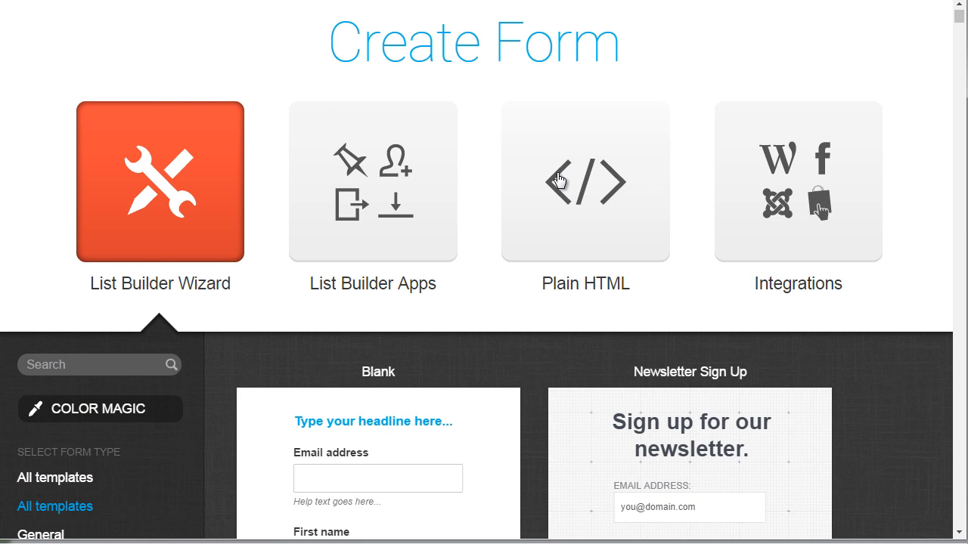
left_click(557, 180)
scroll(539, 286, "down", 3)
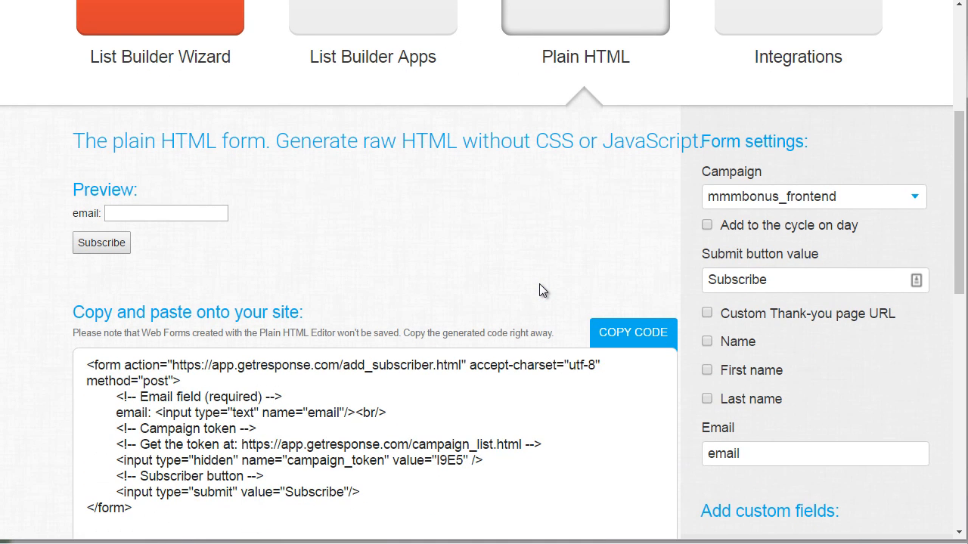
scroll(505, 341, "down", 1)
left_click_drag(260, 469, 66, 310)
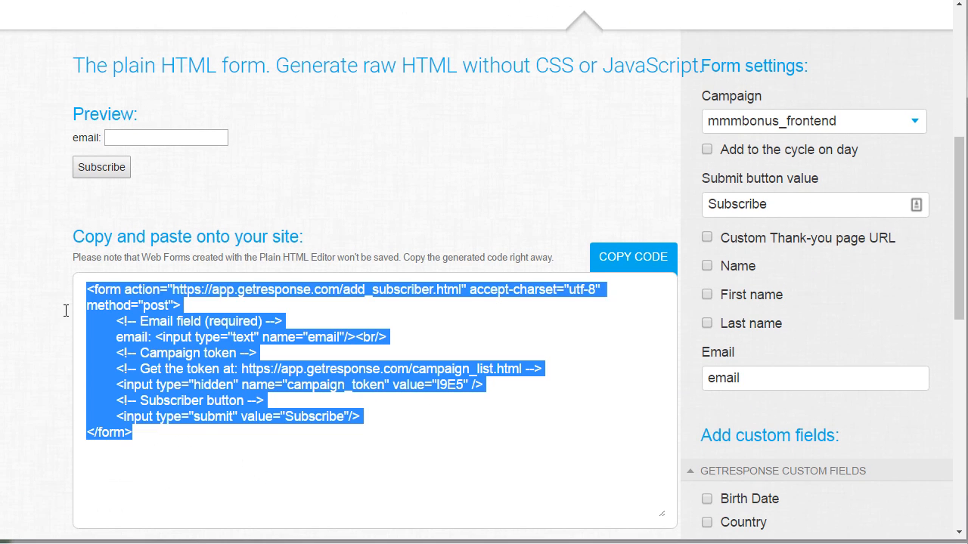
scroll(369, 351, "down", 2)
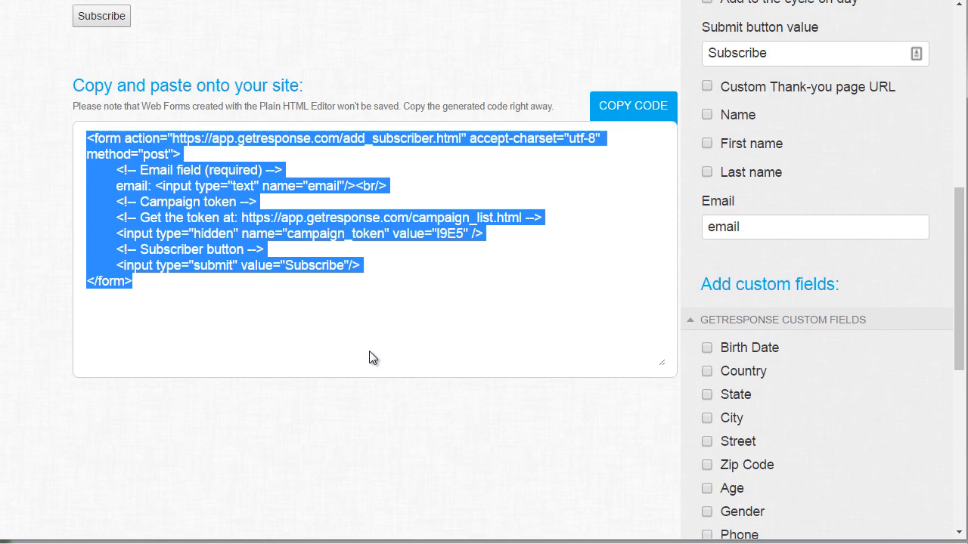
scroll(369, 351, "up", 2)
left_click(382, 347)
scroll(629, 268, "up", 5)
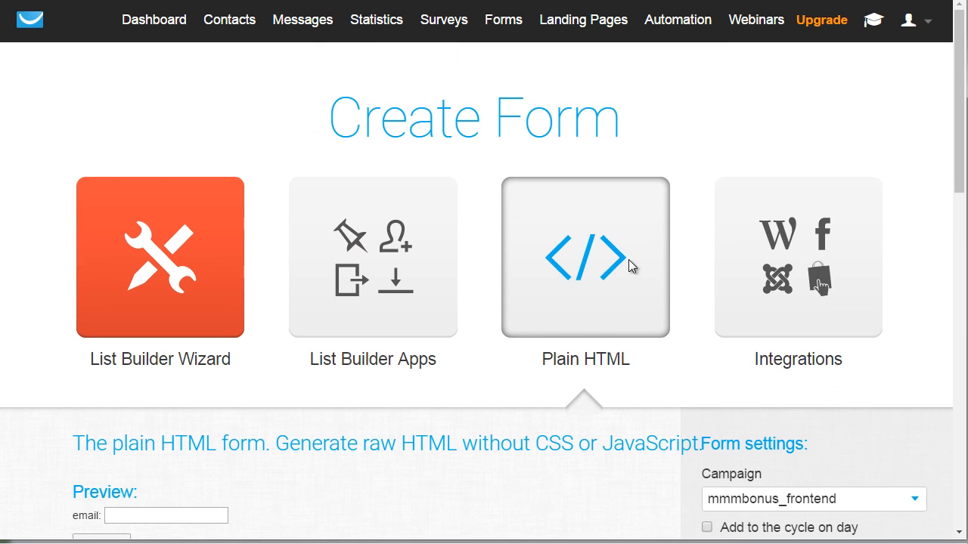